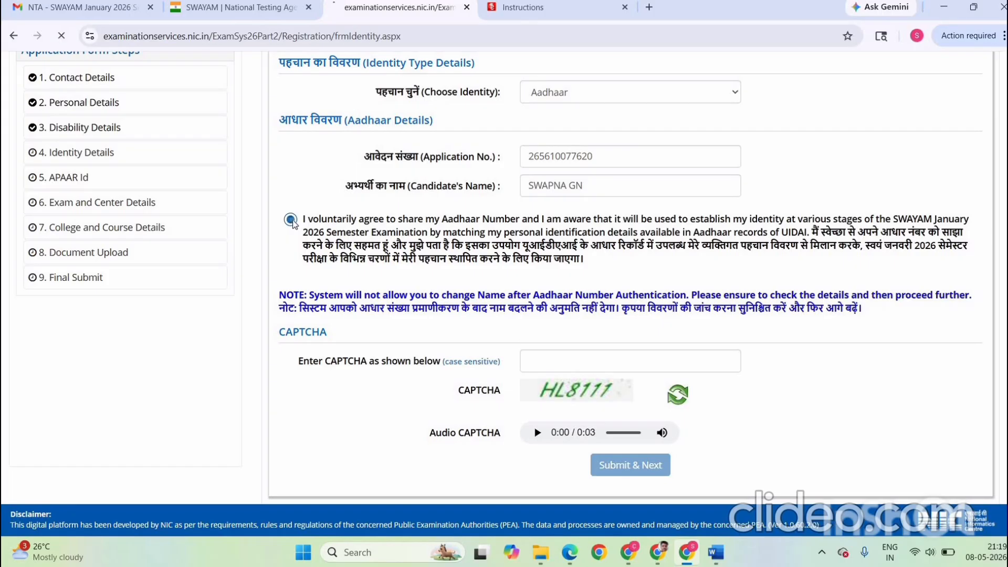
# Step: Submit the completed Aadhaar identity details, confirm the submission, and decline the browser's offer to update the saved password
pyautogui.scroll(-3, 849, 291)
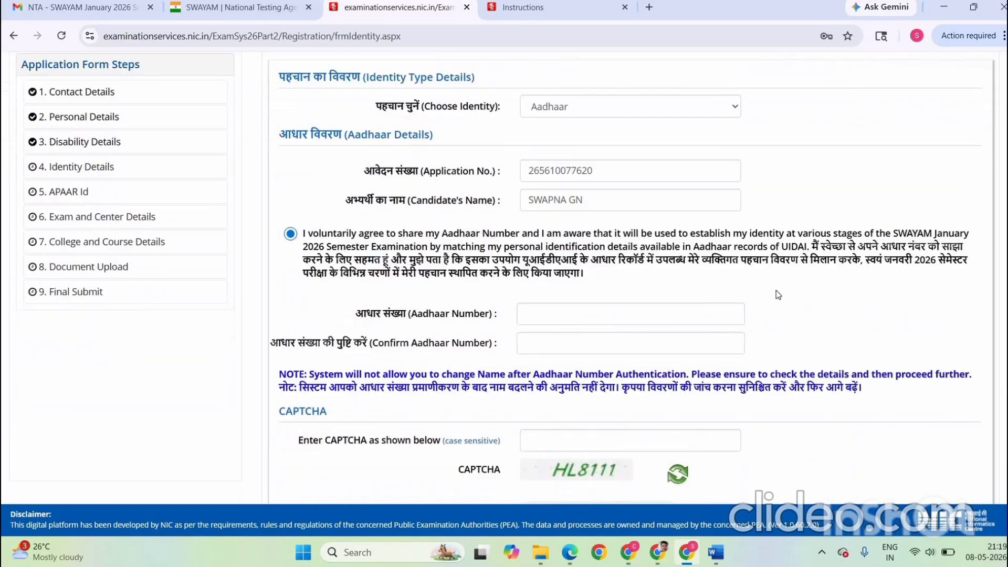
pyautogui.scroll(-2, 574, 234)
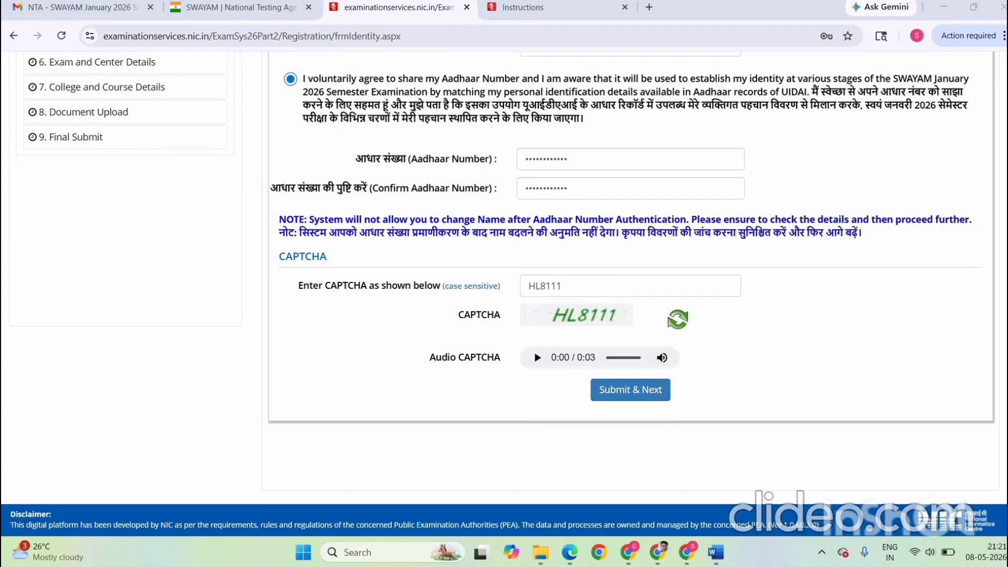
pyautogui.scroll(3, 630, 263)
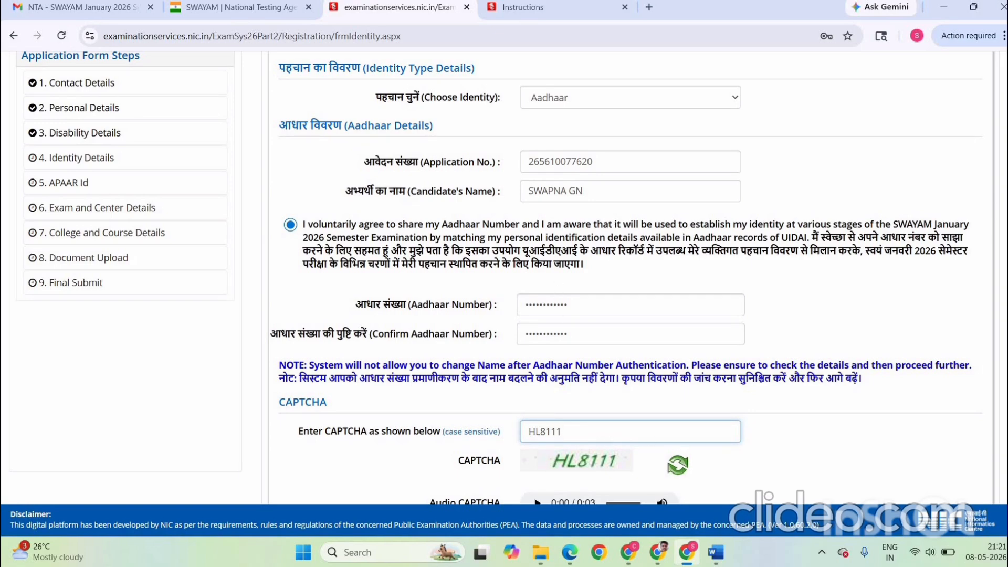
pyautogui.scroll(-3, 693, 403)
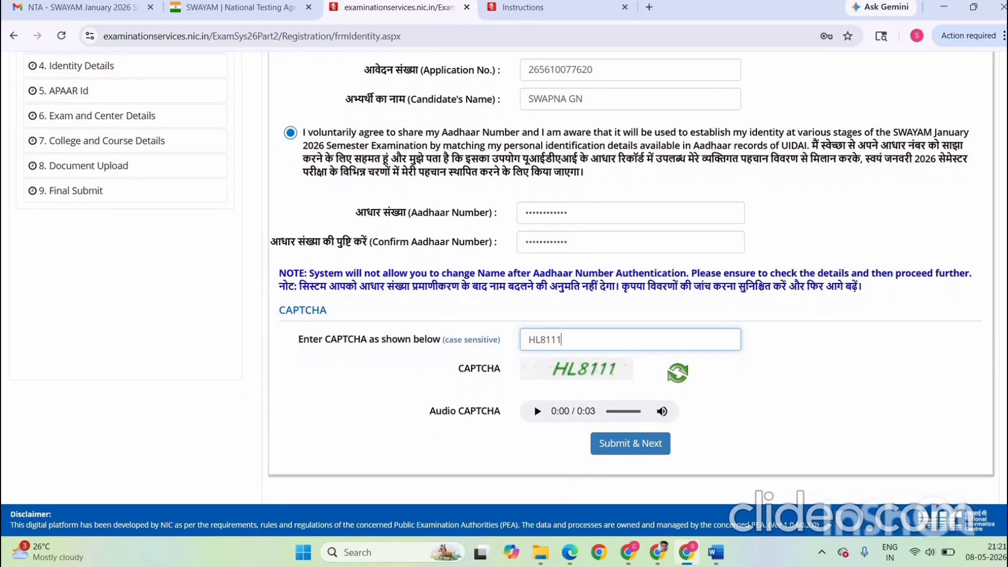
pyautogui.click(632, 407)
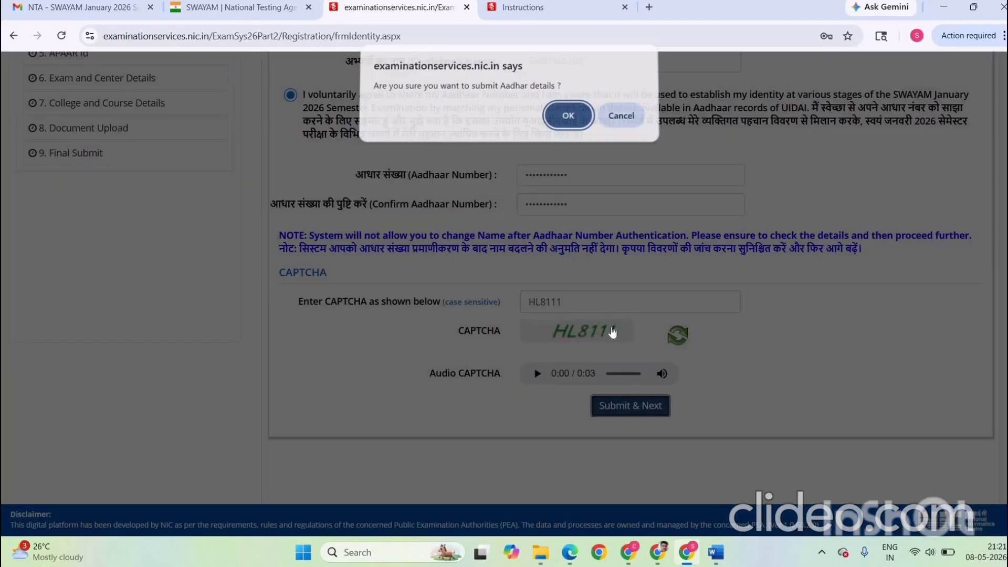
pyautogui.click(565, 121)
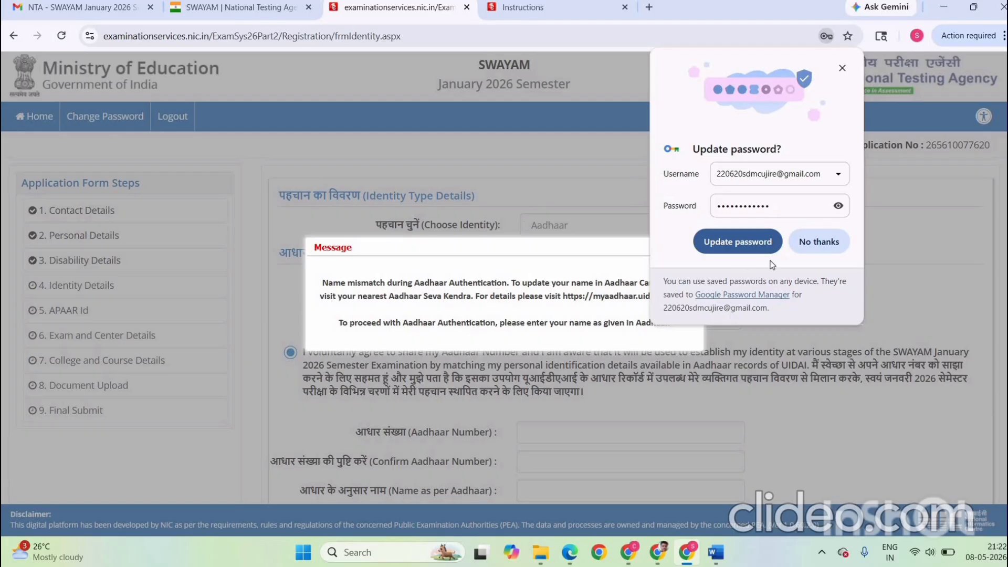
pyautogui.click(821, 242)
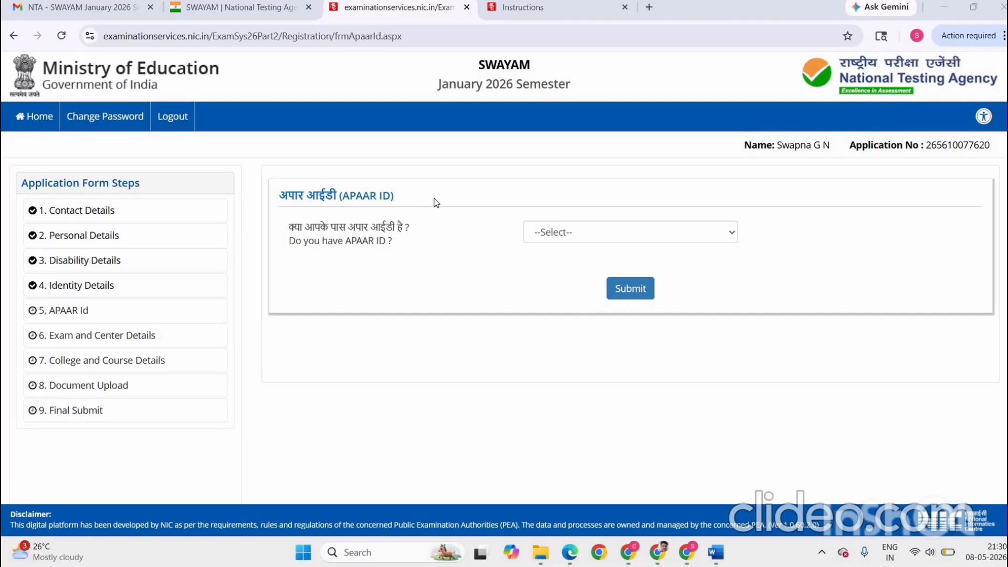
# Step: Answer No to having an APAAR ID, then submit and confirm the answer
pyautogui.click(572, 232)
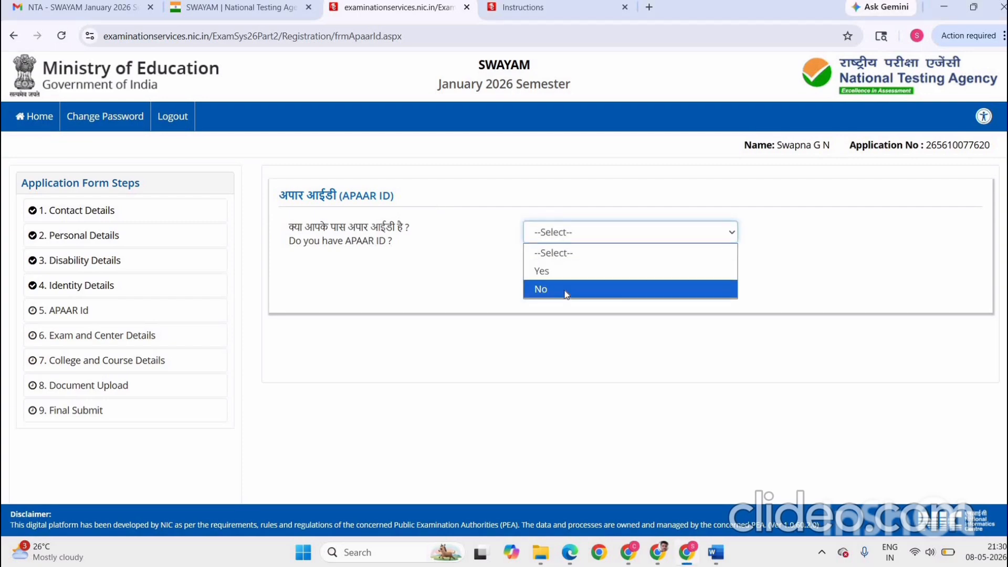
pyautogui.click(563, 289)
pyautogui.click(625, 298)
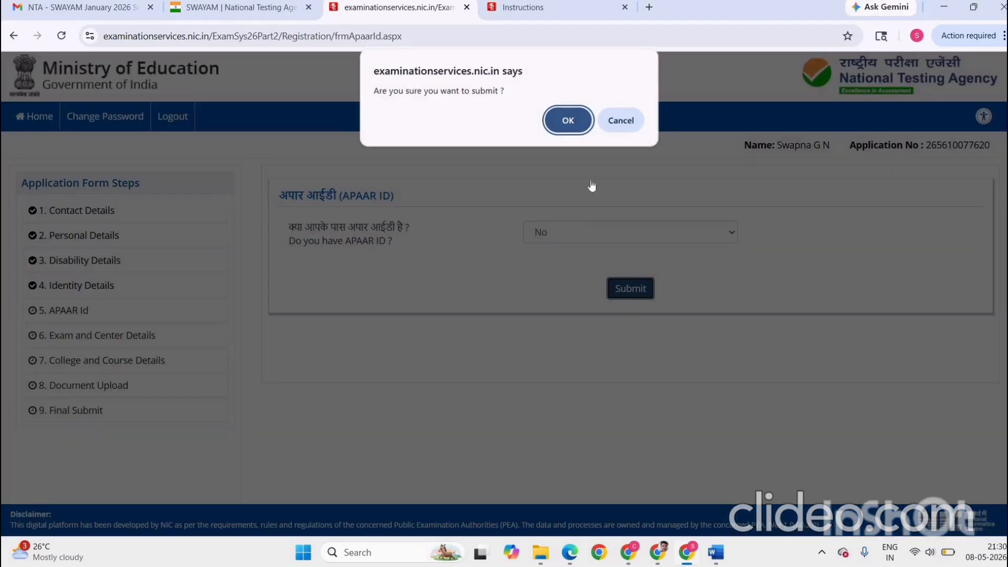
pyautogui.click(576, 116)
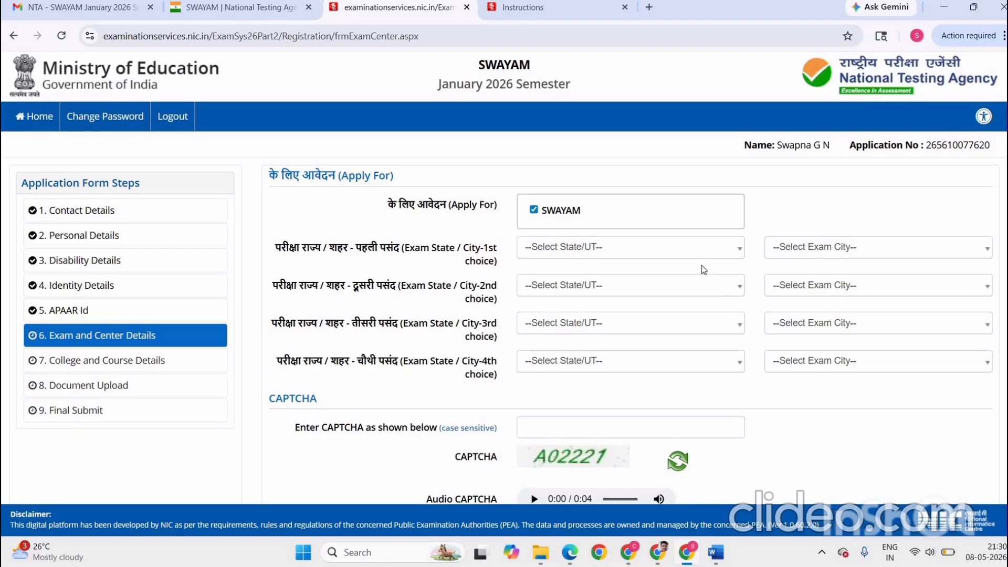
# Step: Set the first-choice exam state to KARNATAKA and its exam city to Mysuru(Mysore)
pyautogui.click(676, 249)
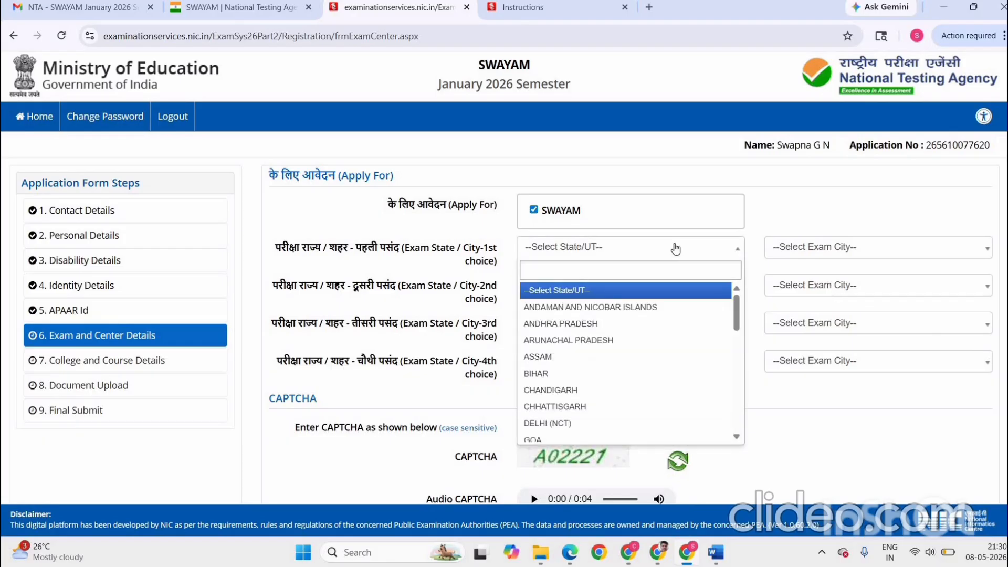
pyautogui.write('KAR')
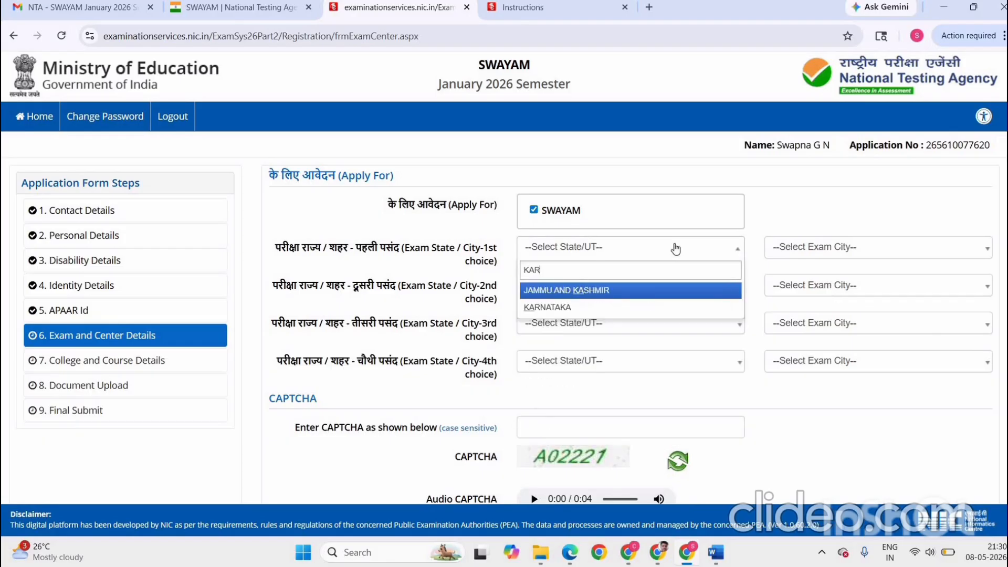
pyautogui.click(653, 297)
pyautogui.click(851, 254)
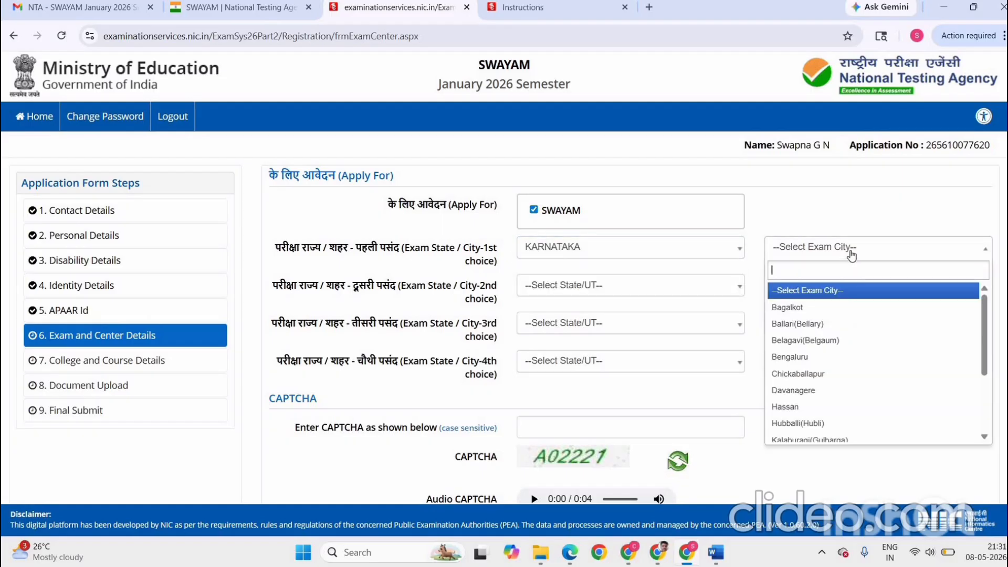
pyautogui.write('MY')
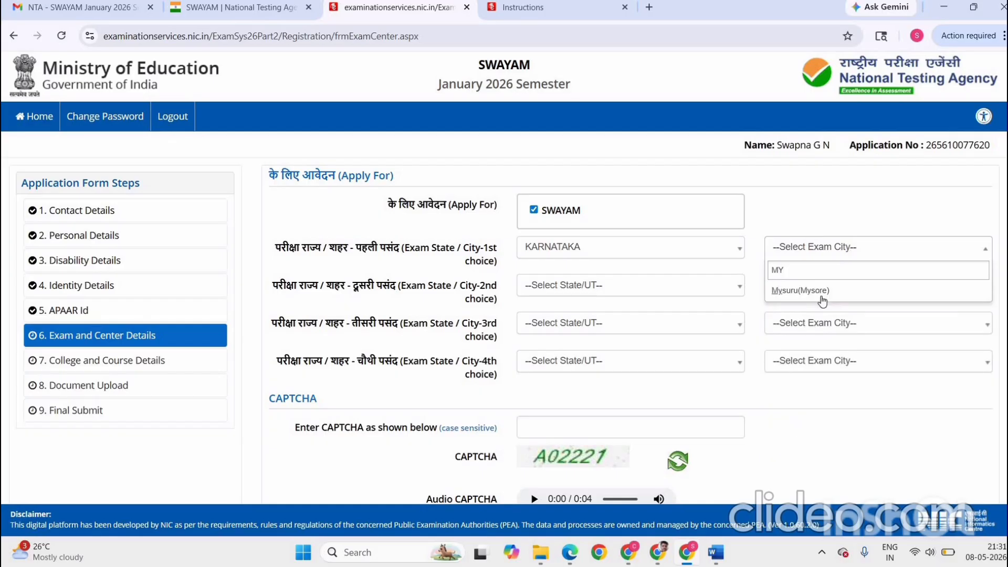
pyautogui.click(823, 301)
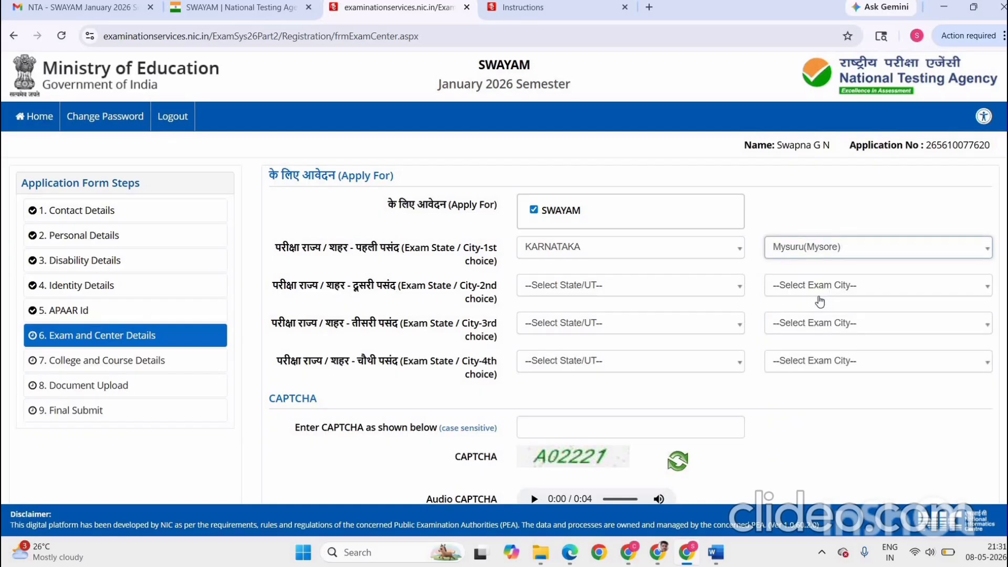
# Step: Set the second-choice exam state to KARNATAKA and open the list of exam cities for that choice
pyautogui.click(603, 294)
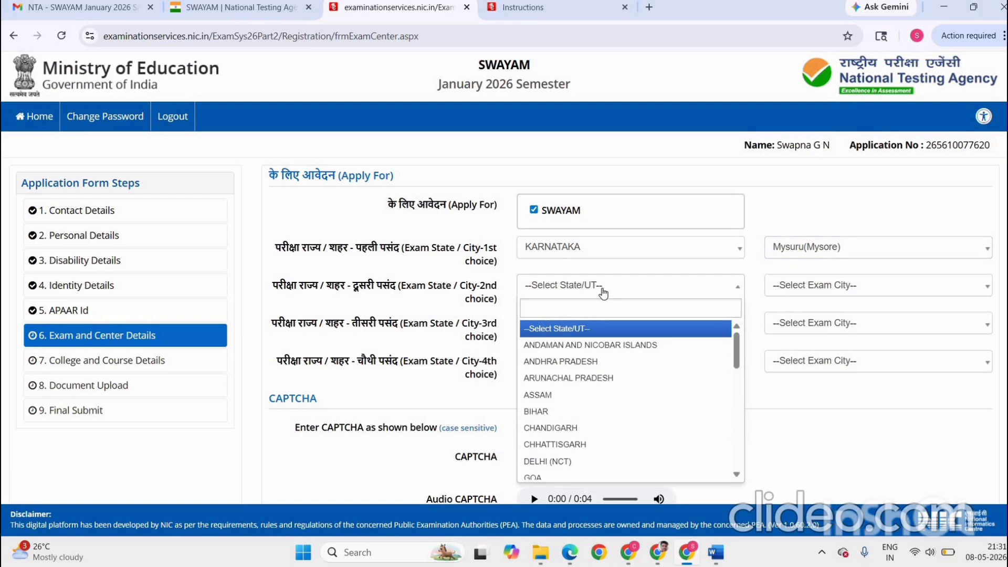
pyautogui.write('KAR')
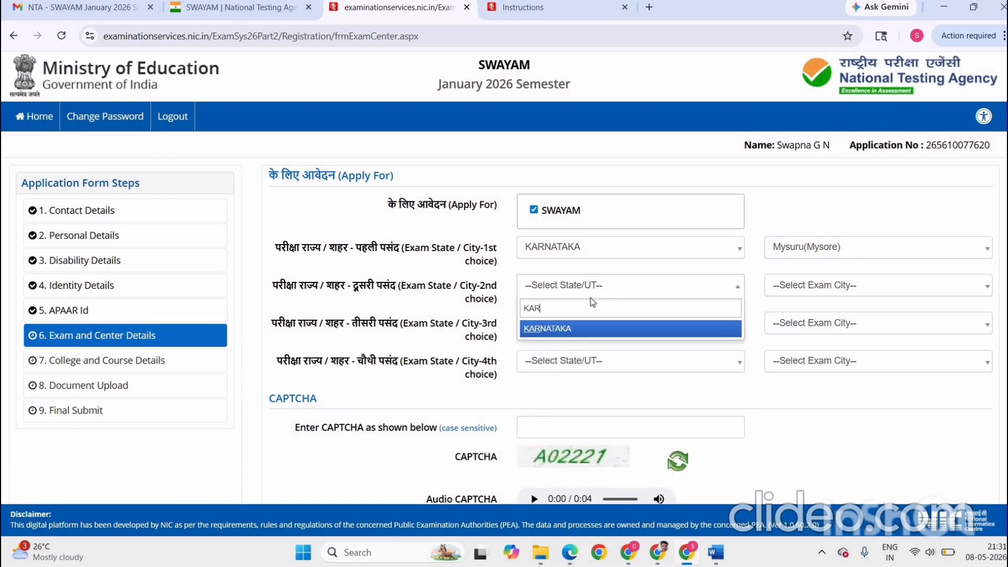
pyautogui.press('Return')
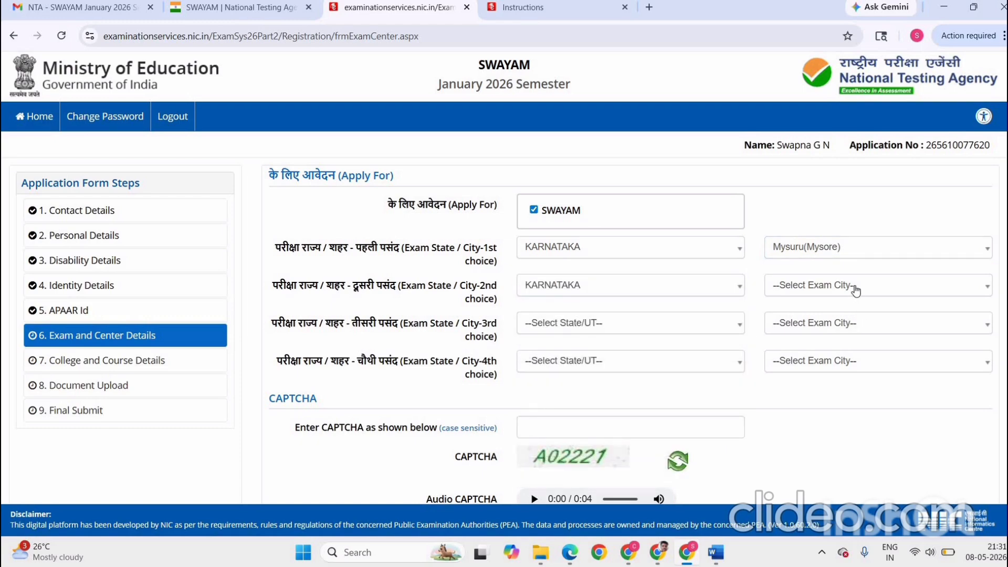
pyautogui.click(856, 289)
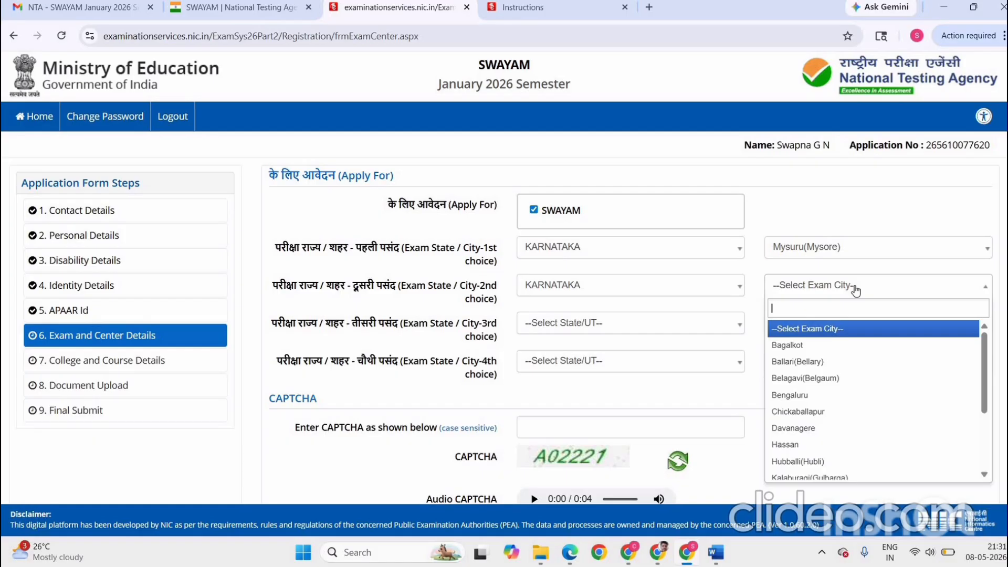
pyautogui.write('NA')
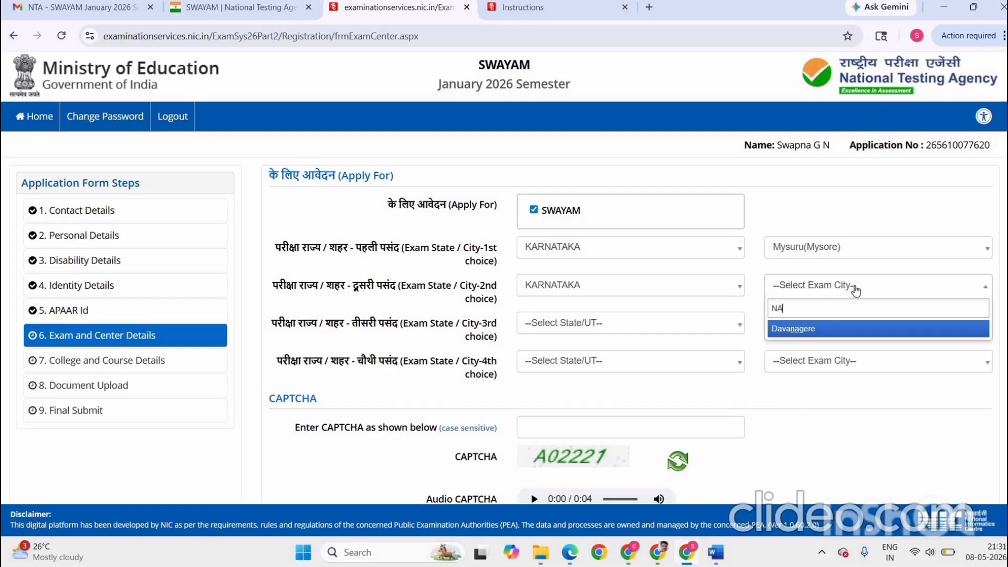
pyautogui.press('BackSpace')
pyautogui.press('BackSpace')
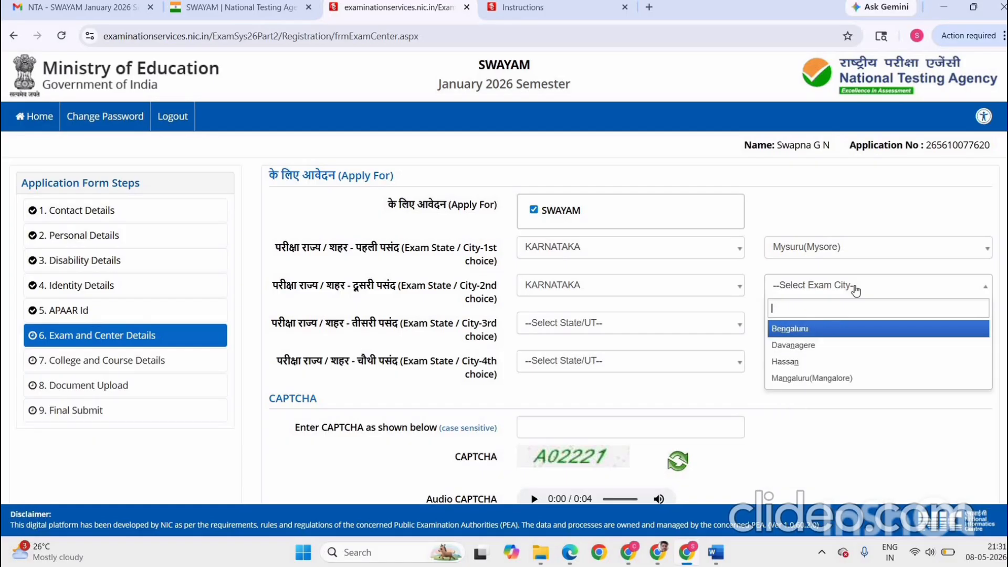
pyautogui.write('MAN')
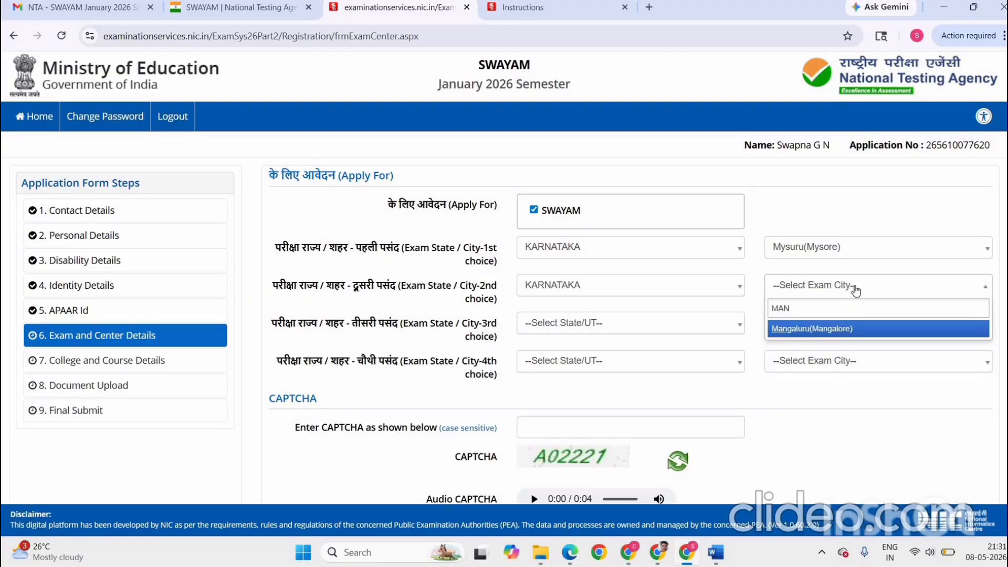
pyautogui.press('BackSpace')
pyautogui.write('D')
pyautogui.press('BackSpace')
pyautogui.press('BackSpace')
pyautogui.press('BackSpace')
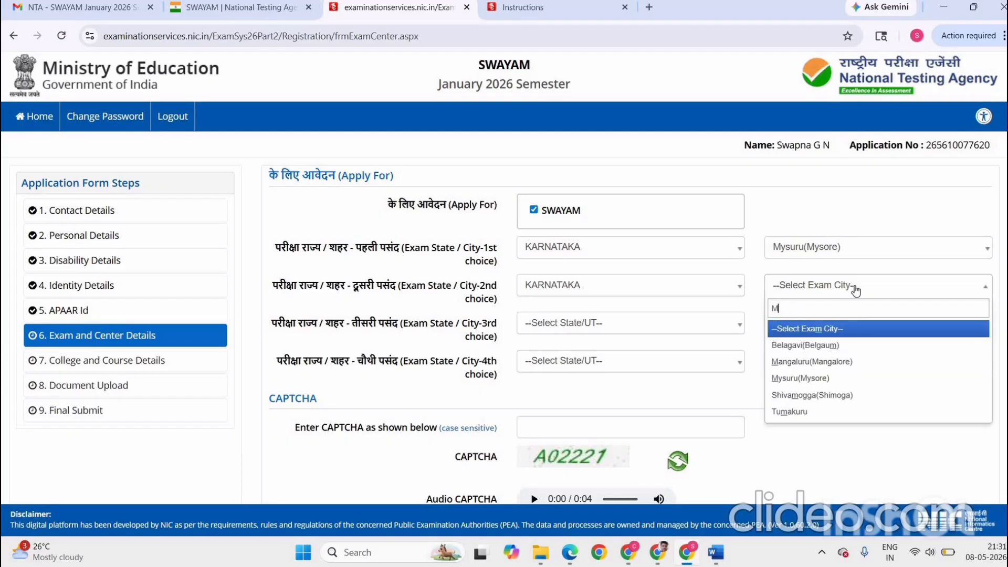
pyautogui.press('BackSpace')
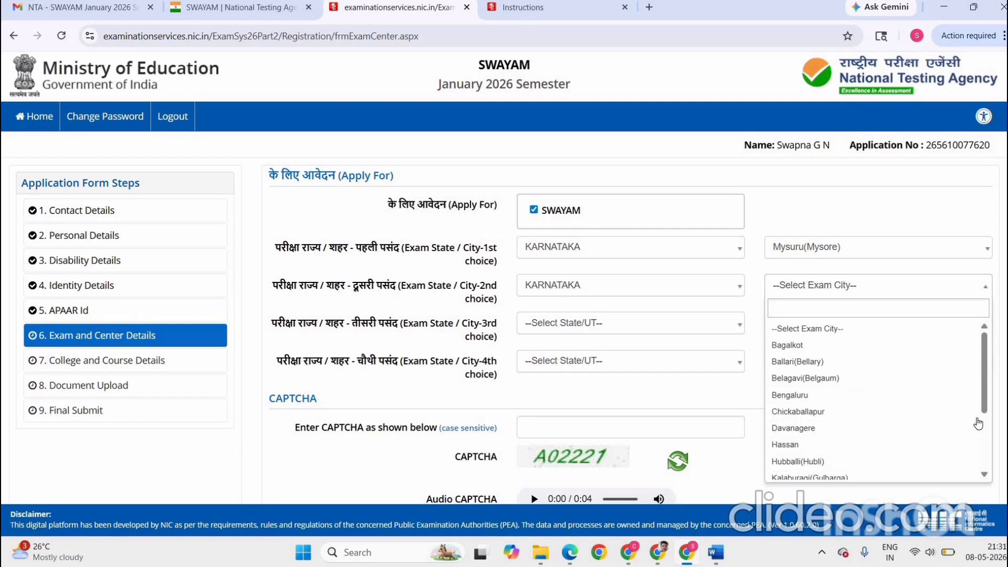
# Step: Look through the available Karnataka exam cities and select Mangaluru(Mangalore) as the second-choice exam city
pyautogui.moveTo(984, 420); pyautogui.dragTo(987, 493)
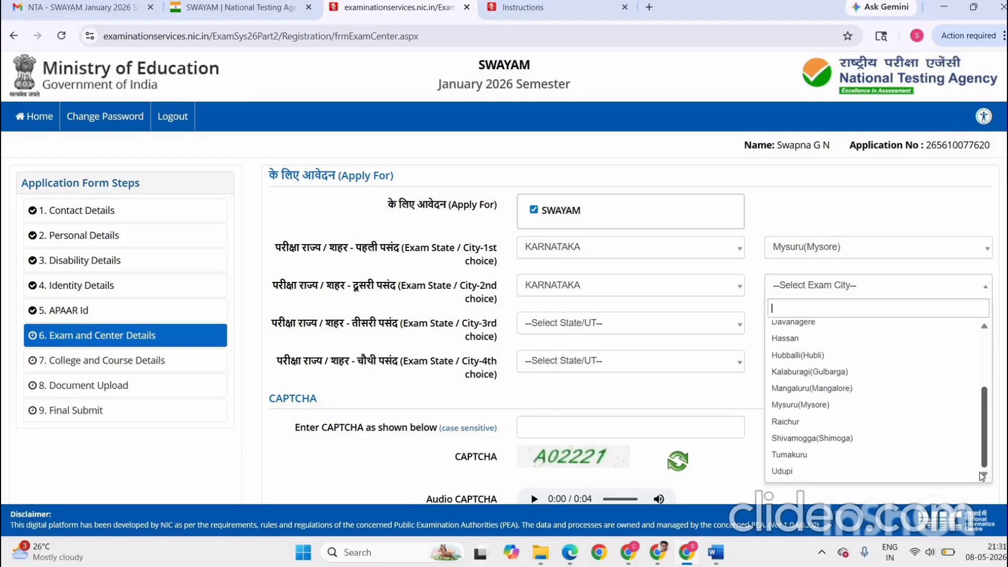
pyautogui.scroll(2, 974, 443)
pyautogui.scroll(3, 970, 407)
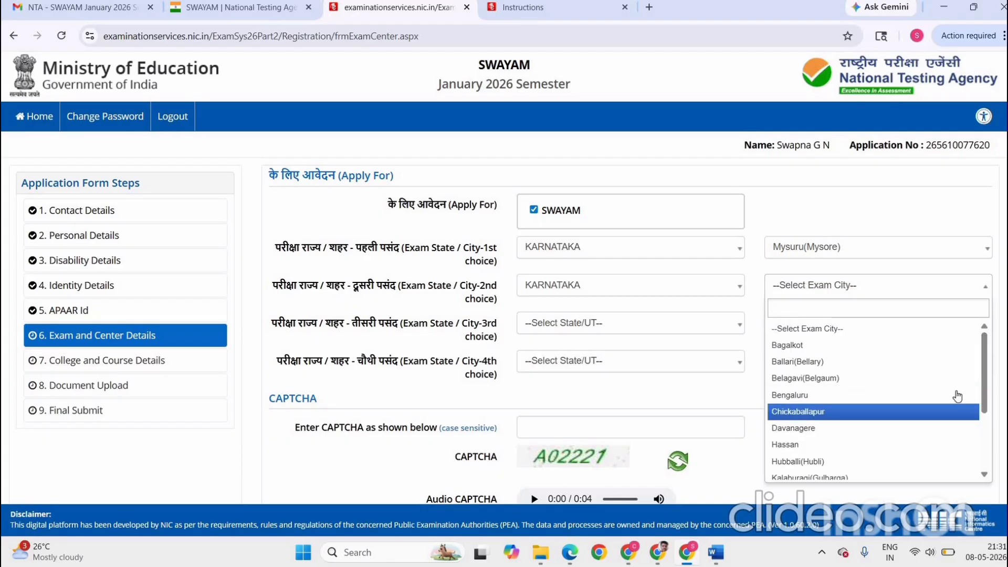
pyautogui.scroll(-2, 988, 410)
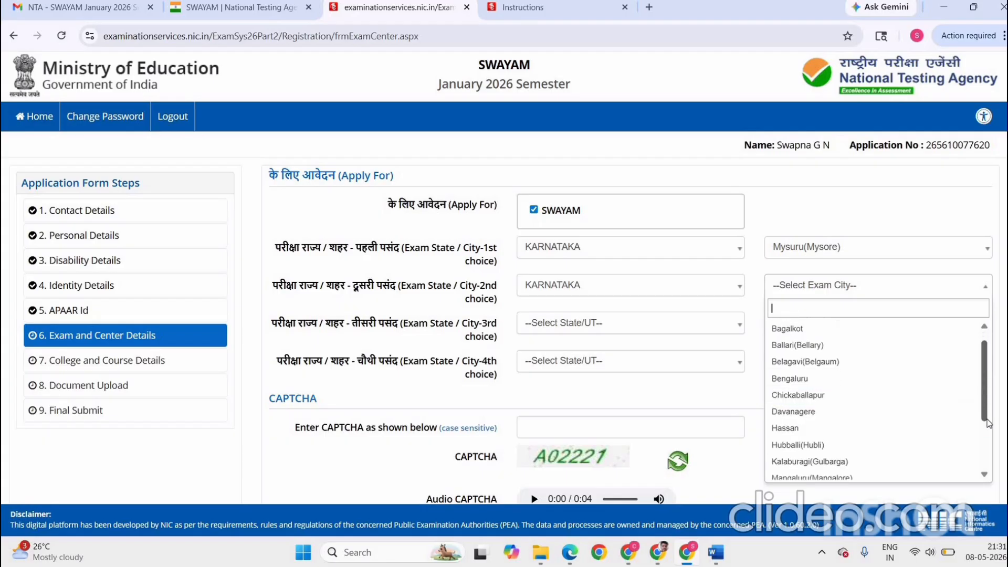
pyautogui.scroll(-1, 996, 450)
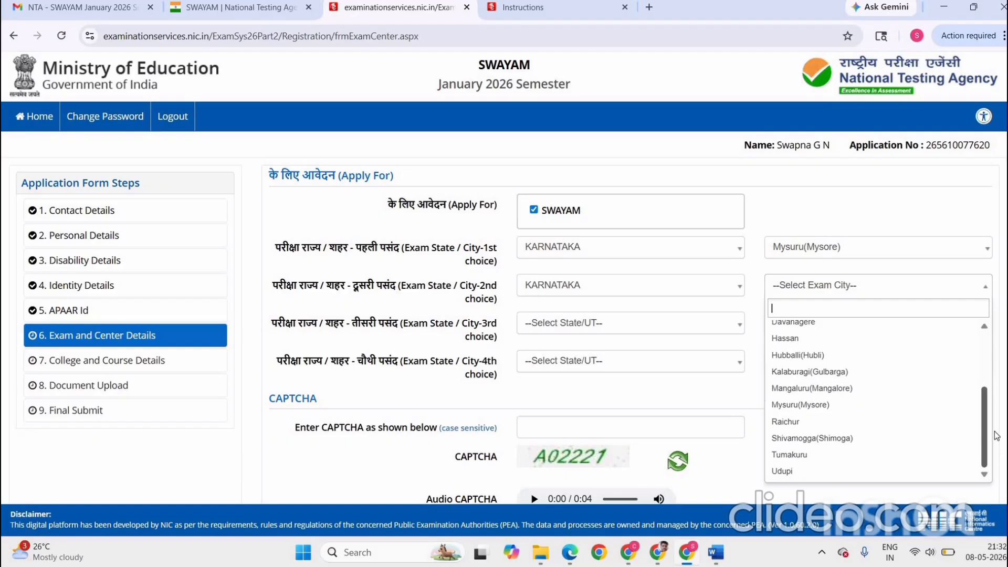
pyautogui.scroll(2, 997, 426)
pyautogui.scroll(2, 996, 420)
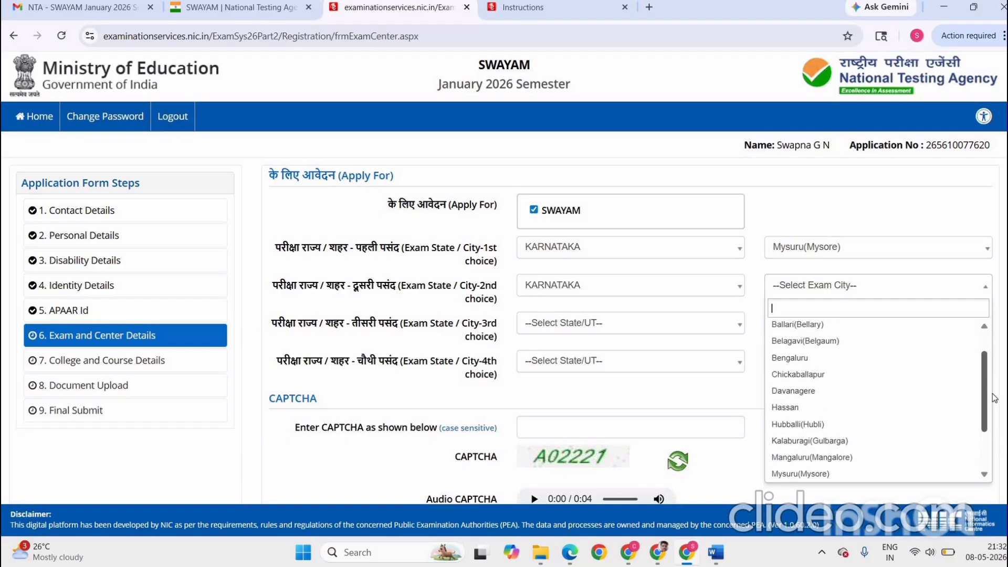
pyautogui.scroll(-2, 994, 399)
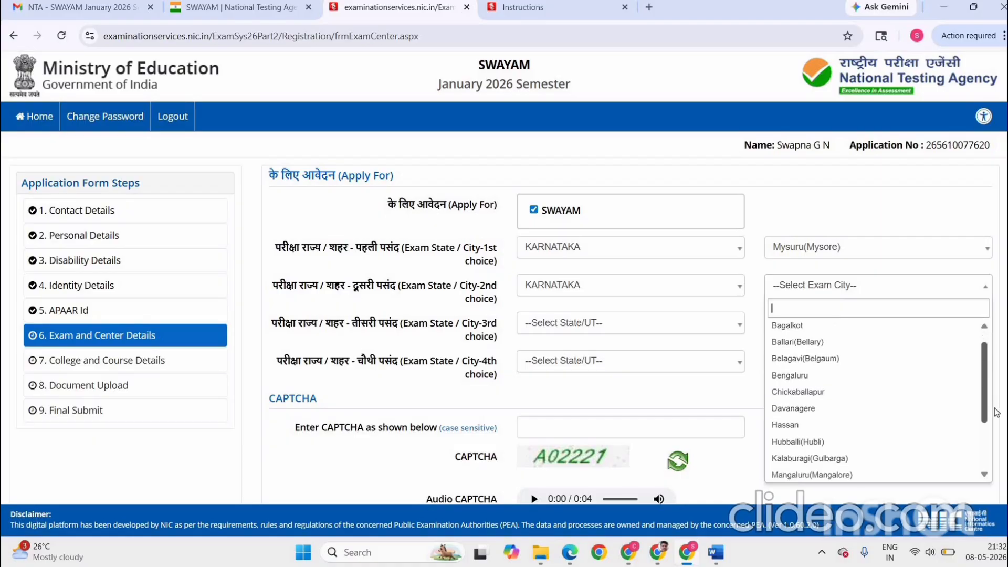
pyautogui.scroll(-2, 1000, 431)
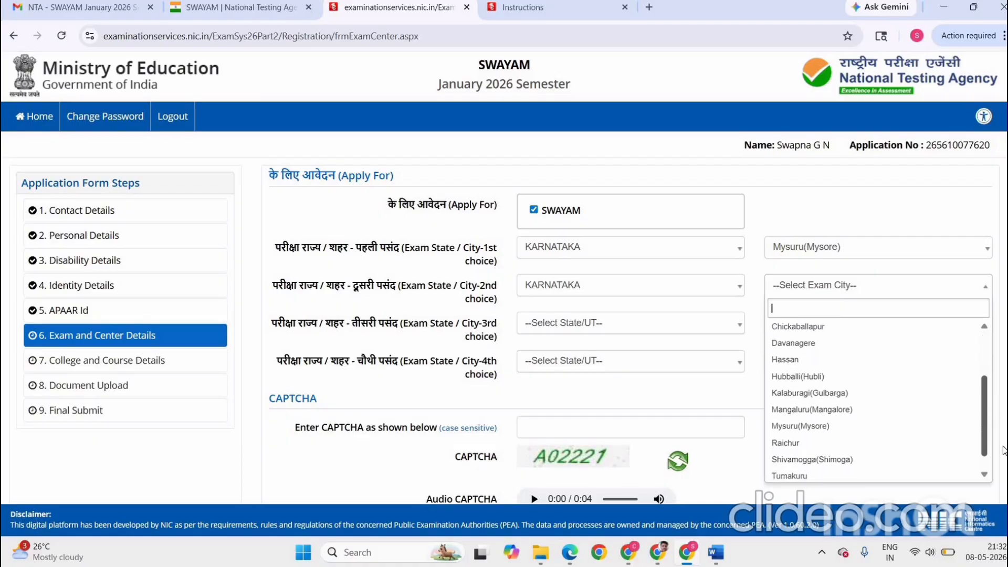
pyautogui.scroll(3, 999, 435)
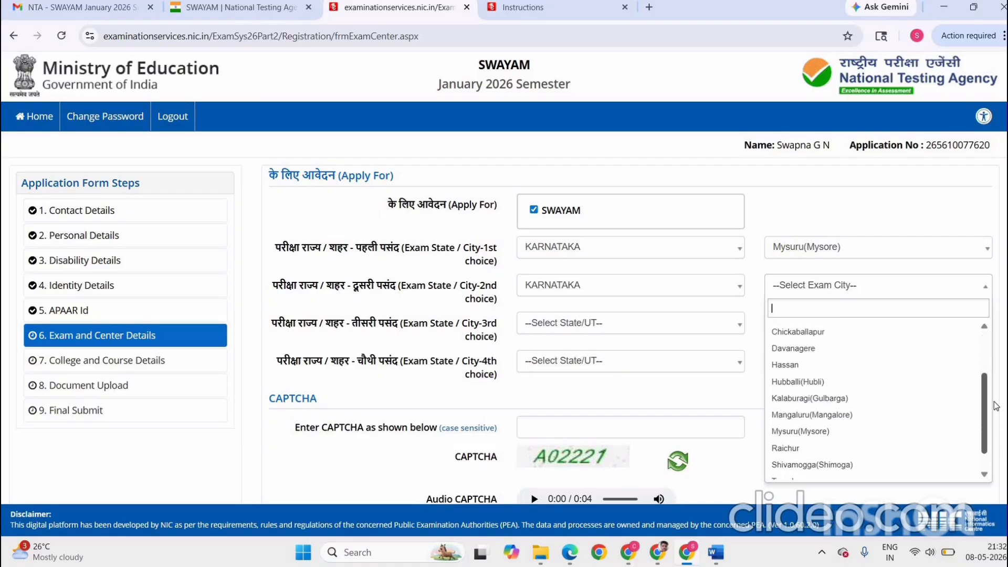
pyautogui.scroll(2, 995, 398)
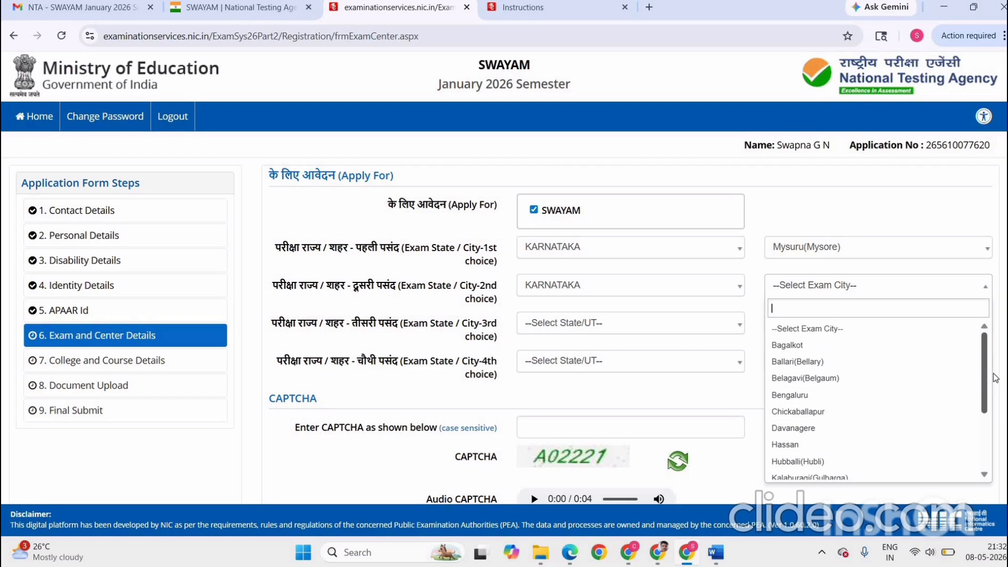
pyautogui.scroll(-3, 892, 428)
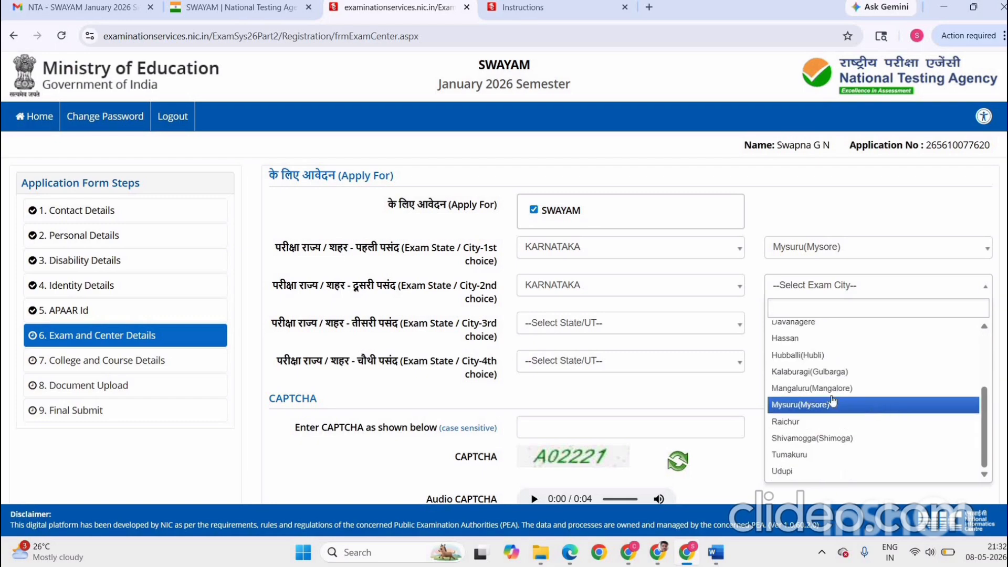
pyautogui.click(805, 390)
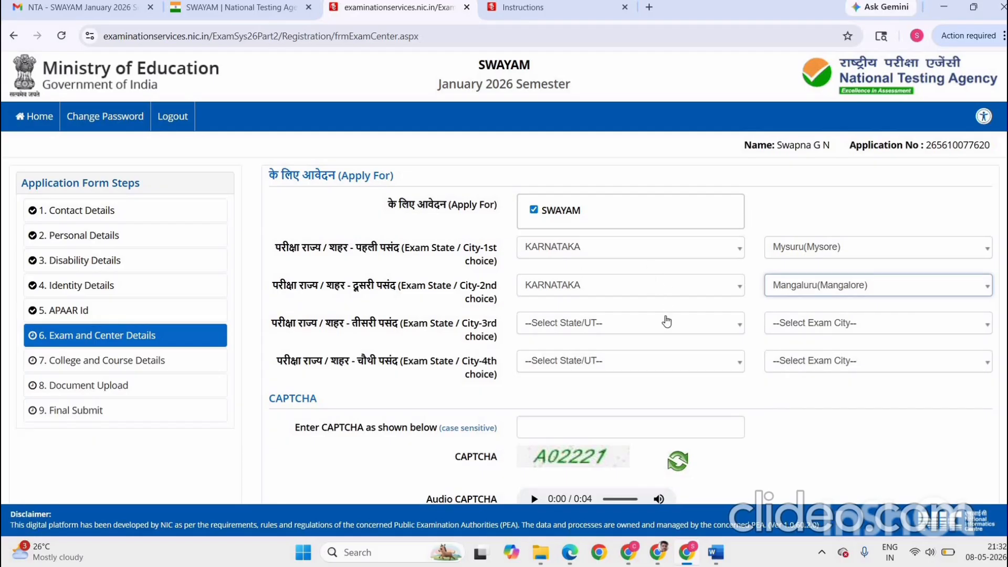
# Step: Try to change the second-choice exam city to Mysuru(Mysore), the same city as the first choice
pyautogui.scroll(-1, 615, 323)
pyautogui.scroll(-3, 615, 323)
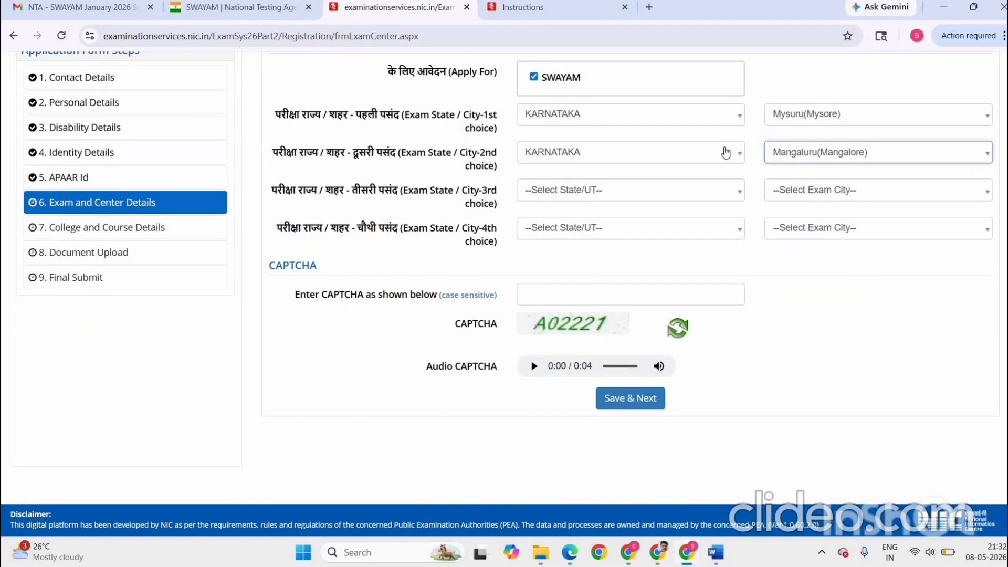
pyautogui.click(826, 166)
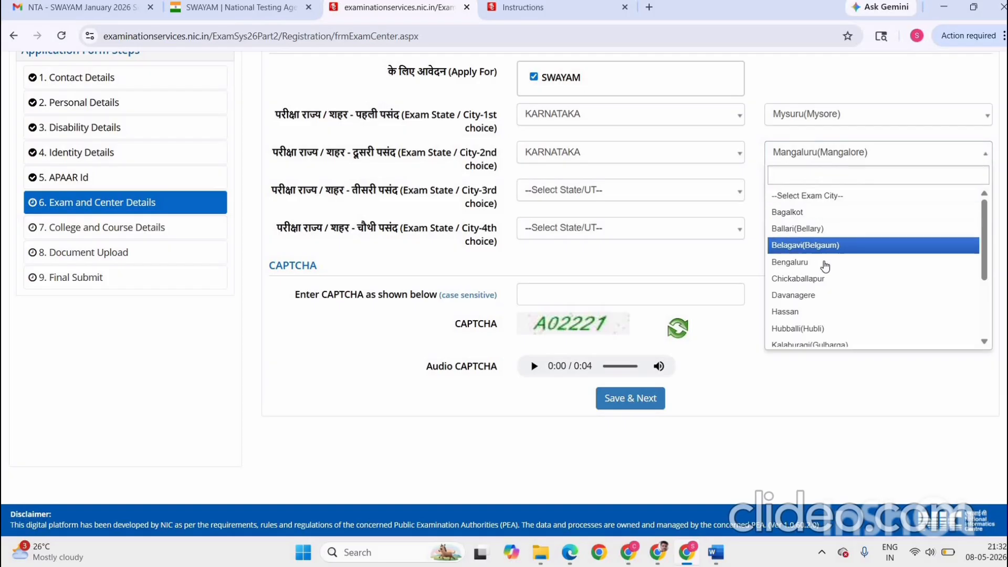
pyautogui.scroll(-2, 827, 273)
pyautogui.scroll(-1, 827, 315)
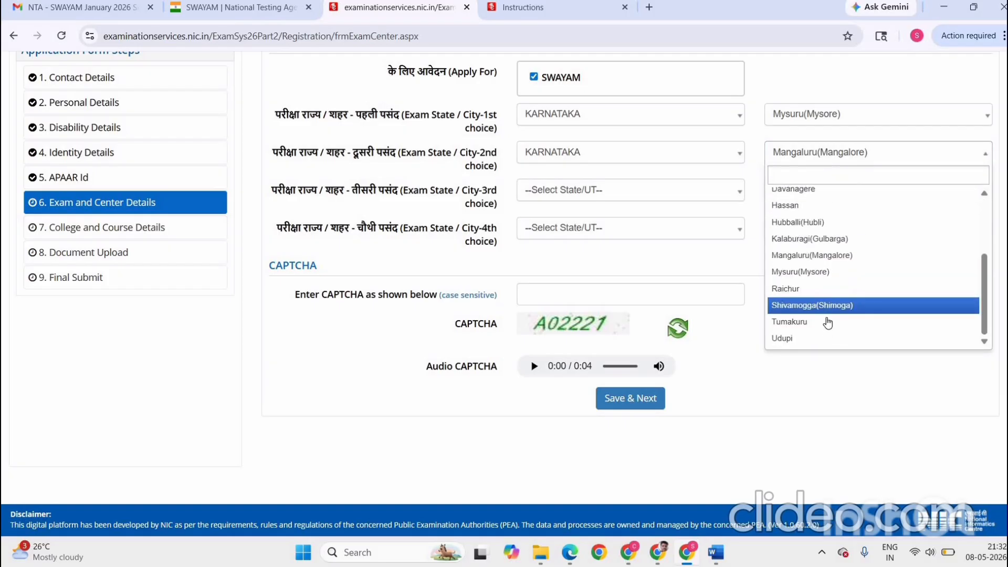
pyautogui.scroll(3, 826, 284)
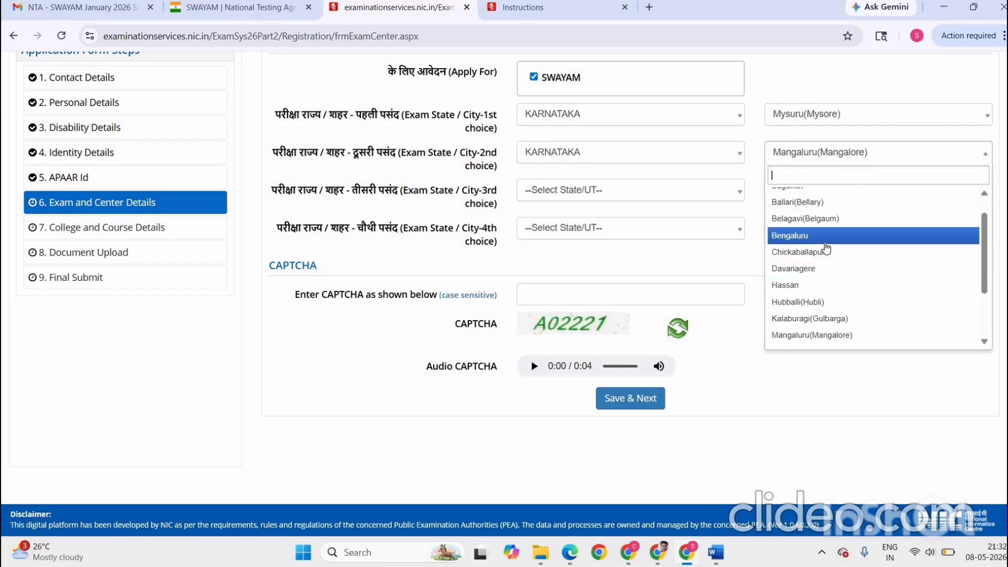
pyautogui.scroll(-3, 827, 261)
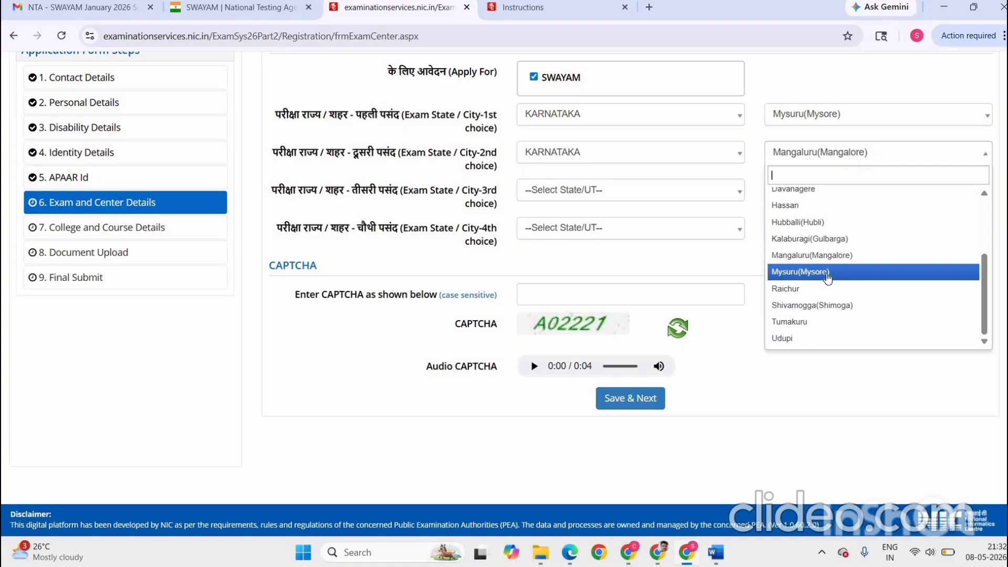
pyautogui.click(804, 272)
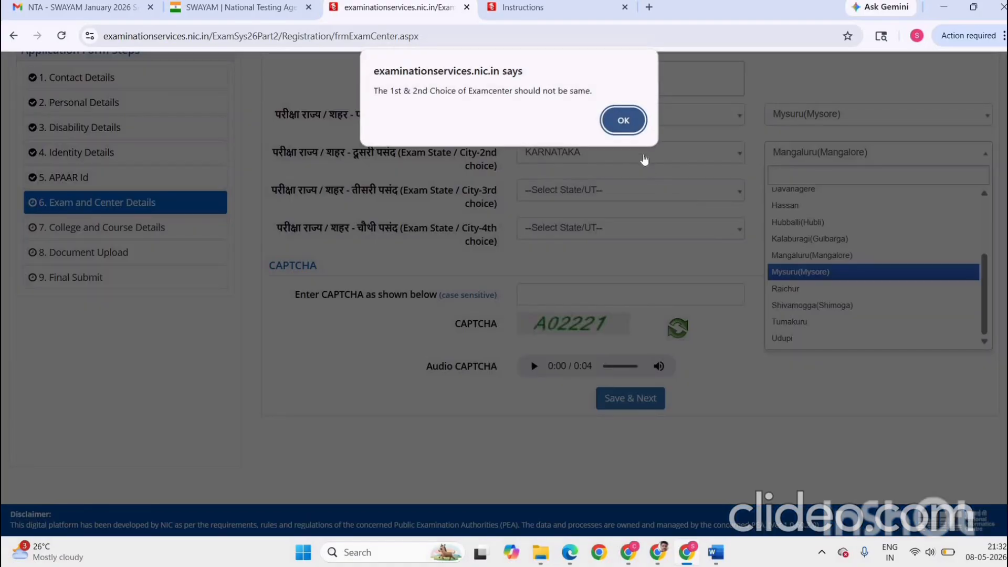
pyautogui.click(635, 124)
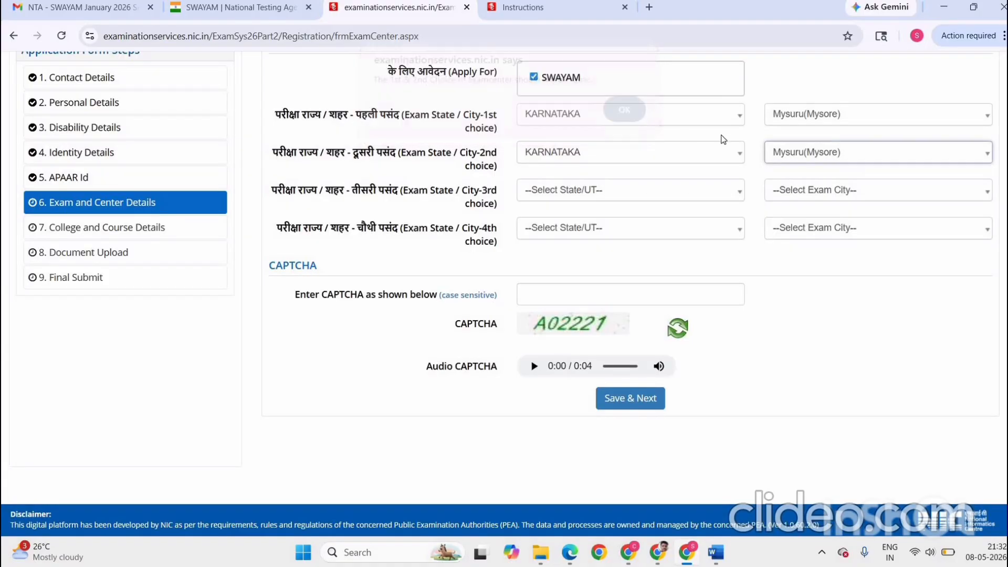
# Step: Set the second-choice exam city back to Mangaluru(Mangalore)
pyautogui.click(842, 153)
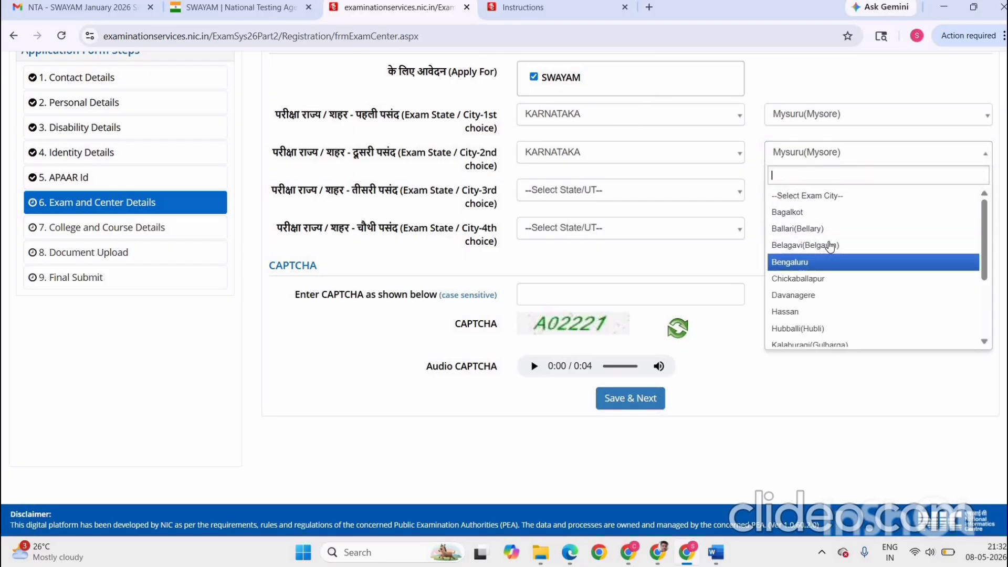
pyautogui.scroll(-2, 832, 310)
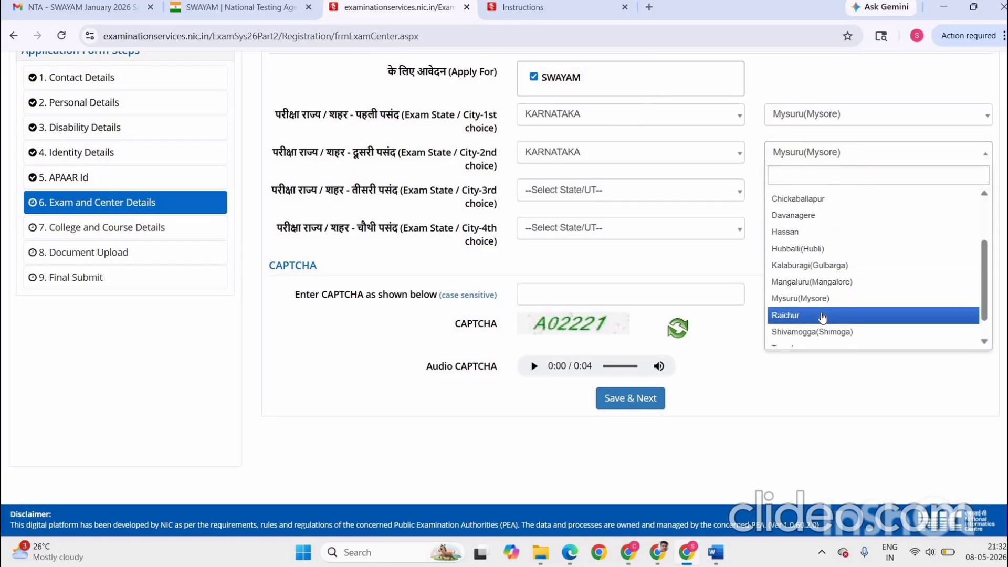
pyautogui.click(901, 288)
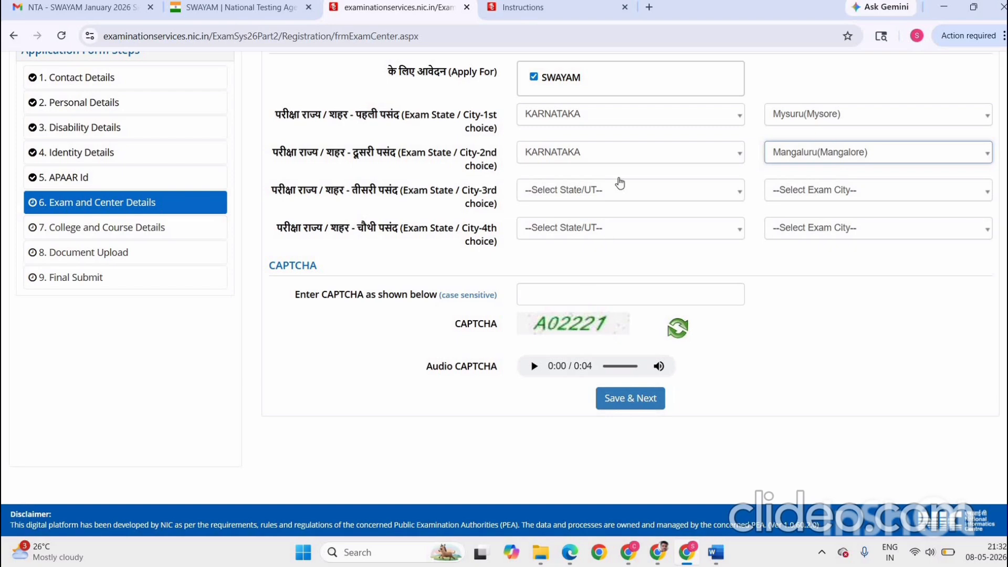
# Step: Reset the second-choice exam state to --Select State/UT--
pyautogui.click(629, 154)
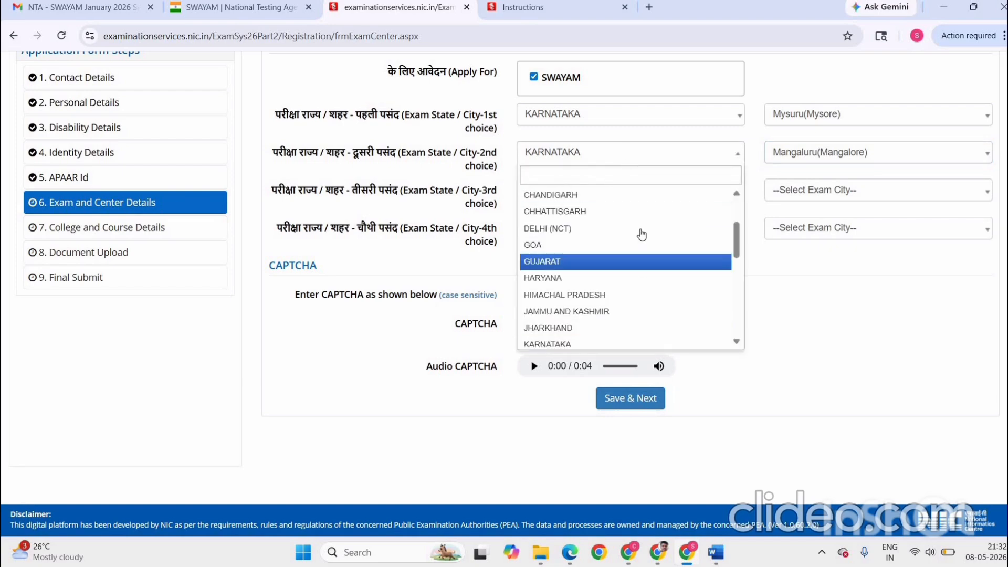
pyautogui.scroll(2, 742, 195)
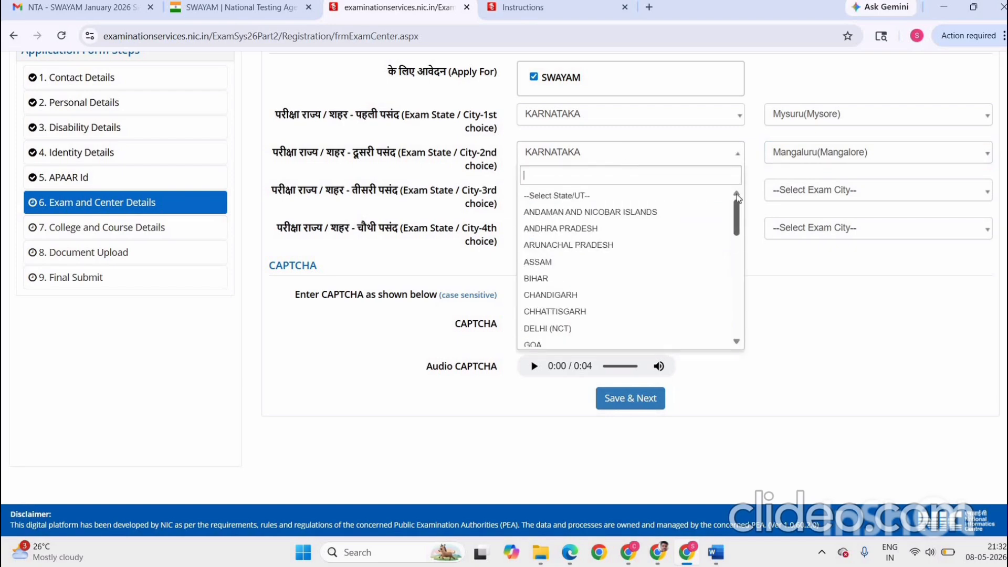
pyautogui.click(649, 200)
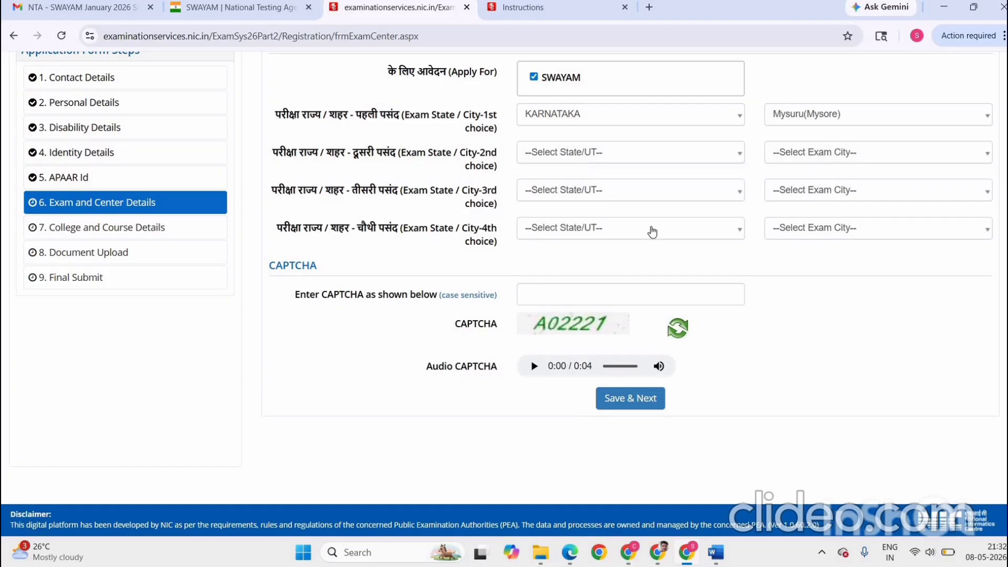
# Step: Enter the displayed CAPTCHA code, then save the exam and centre details and confirm submitting the section
pyautogui.click(578, 295)
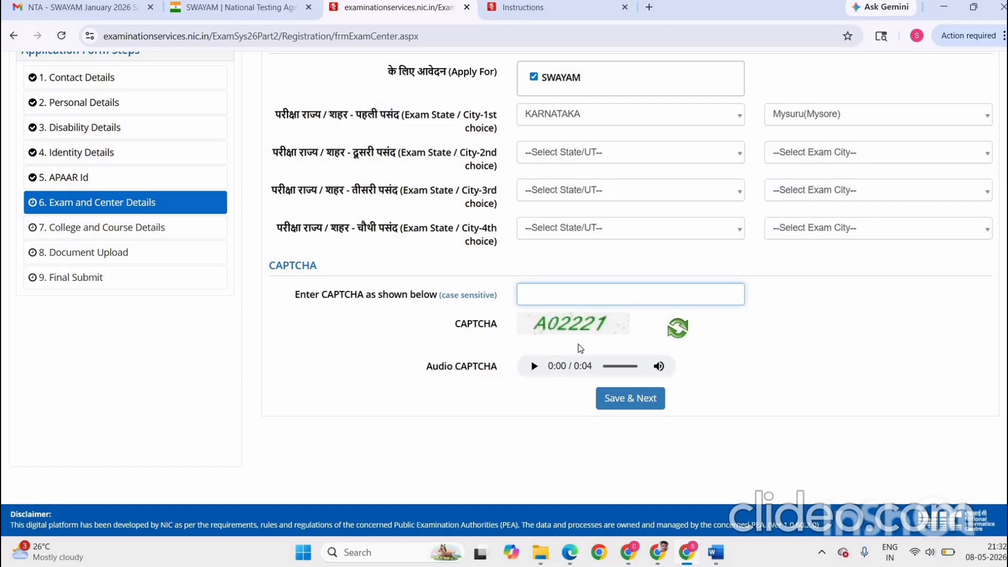
pyautogui.write('A02221')
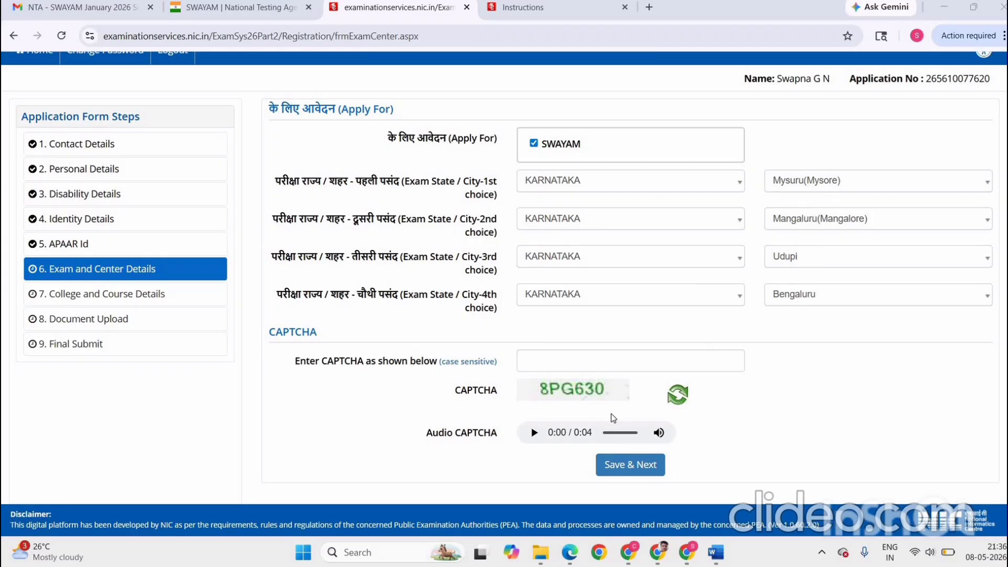
pyautogui.click(565, 364)
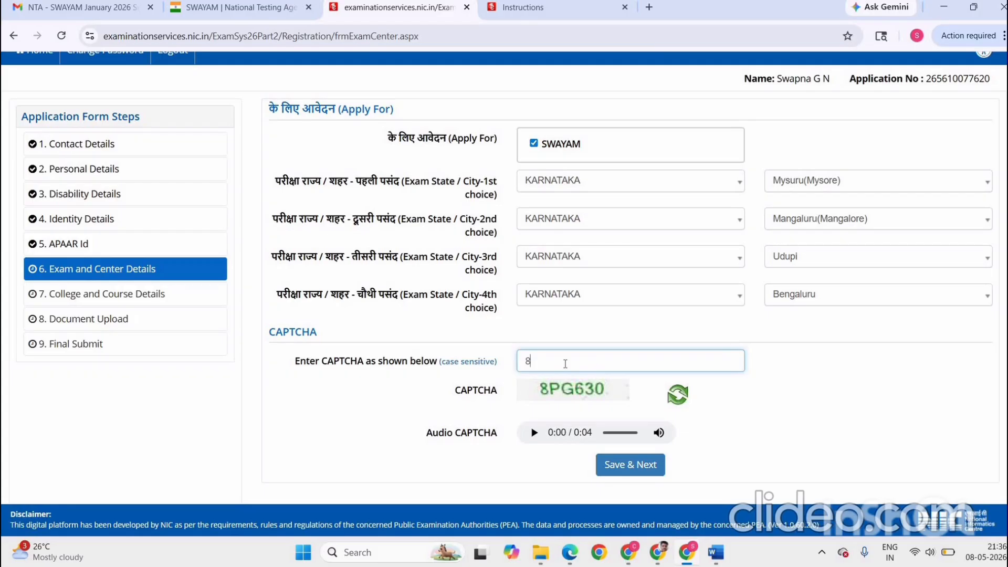
pyautogui.write('PG630')
pyautogui.click(625, 466)
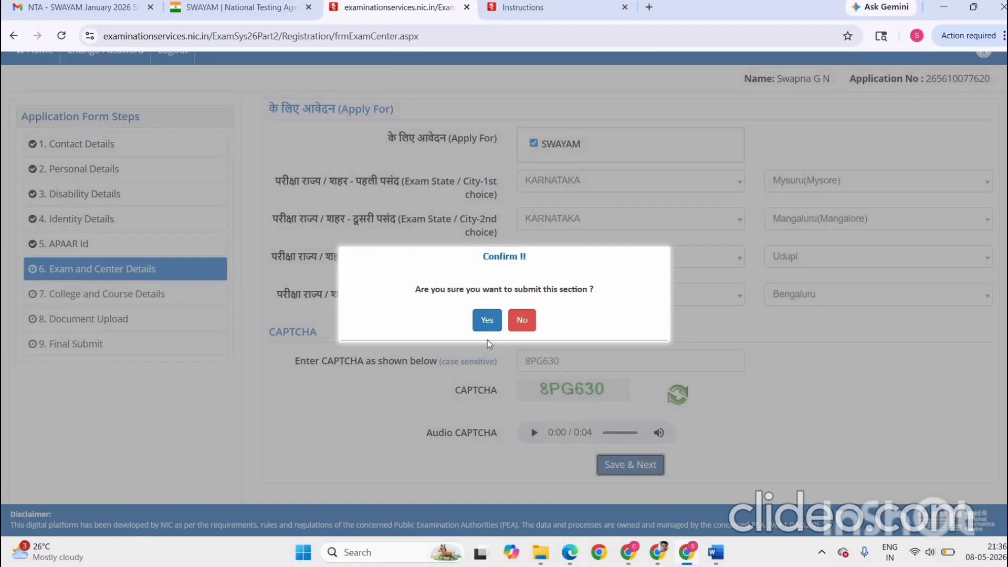
pyautogui.click(480, 322)
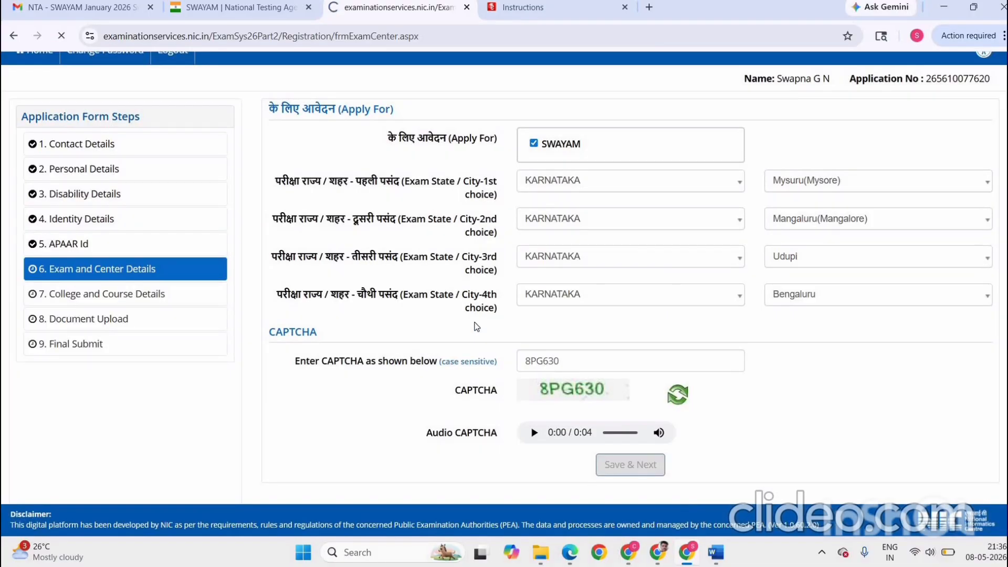
# Step: Set the current role to Other and answer College for how the courses became known
pyautogui.scroll(-1, 629, 229)
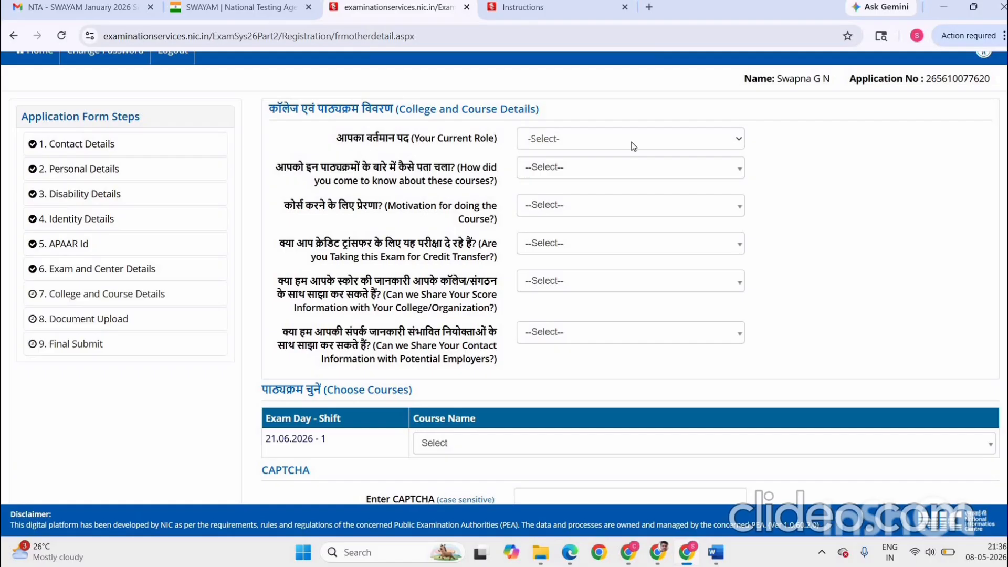
pyautogui.click(634, 147)
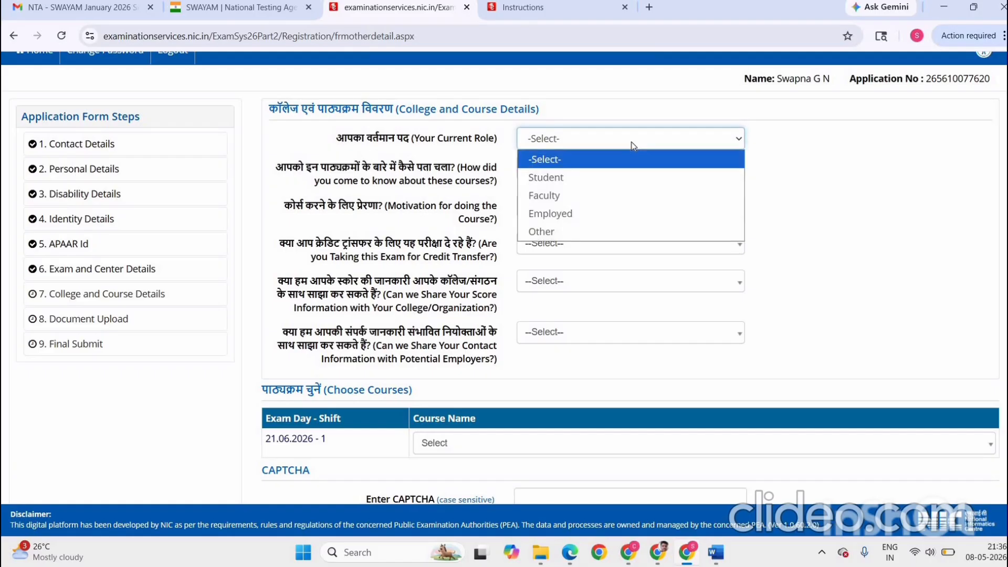
pyautogui.click(629, 233)
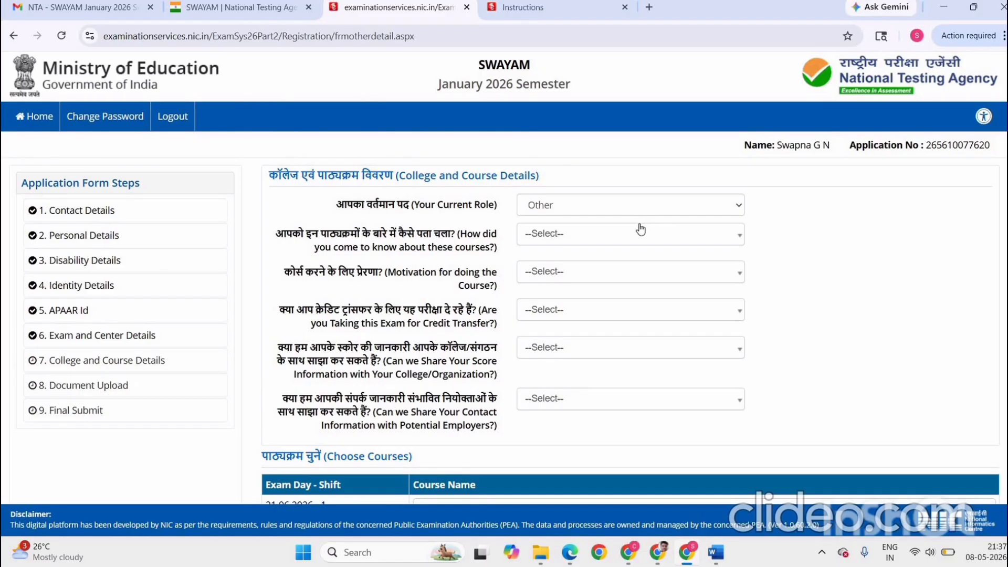
pyautogui.click(639, 233)
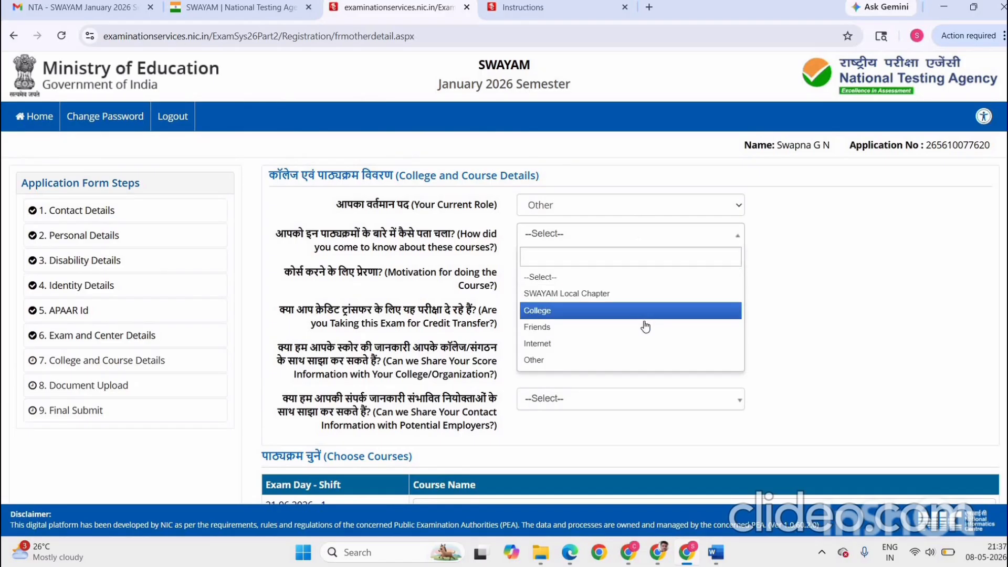
pyautogui.click(656, 287)
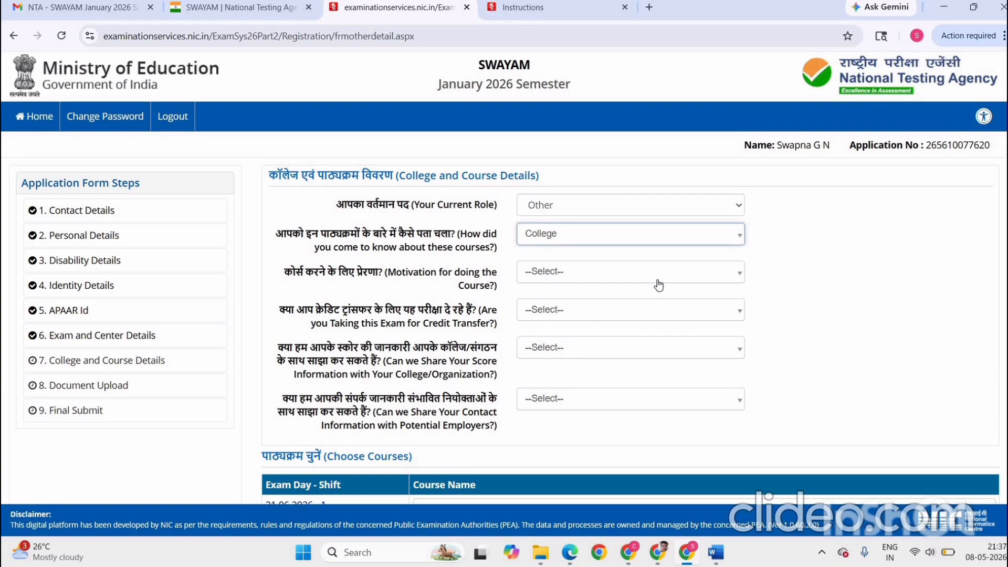
# Step: Set the motivation for doing the course to For Competitive Exams preparation and answer No to taking the exam for credit transfer
pyautogui.click(659, 273)
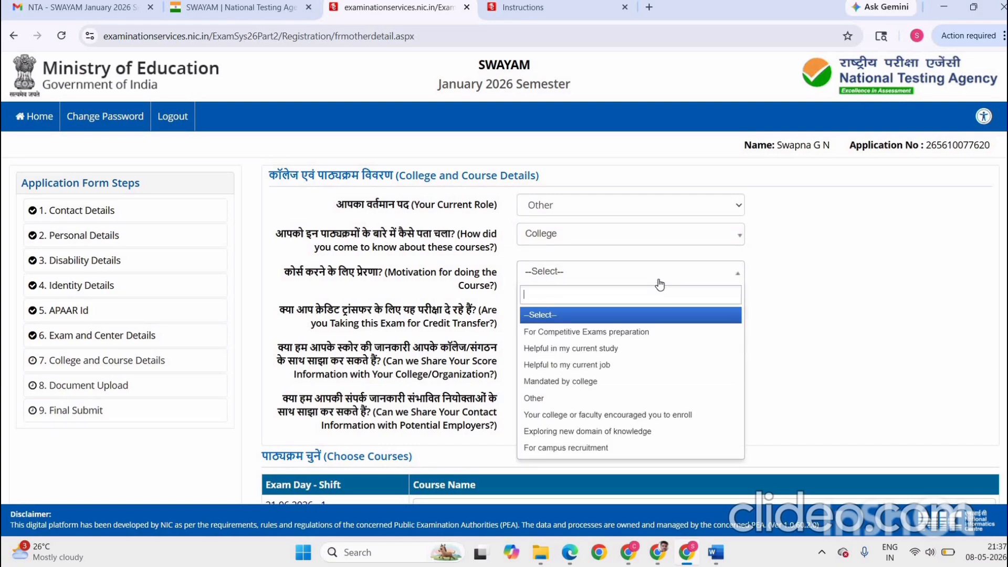
pyautogui.click(661, 332)
pyautogui.scroll(-1, 664, 261)
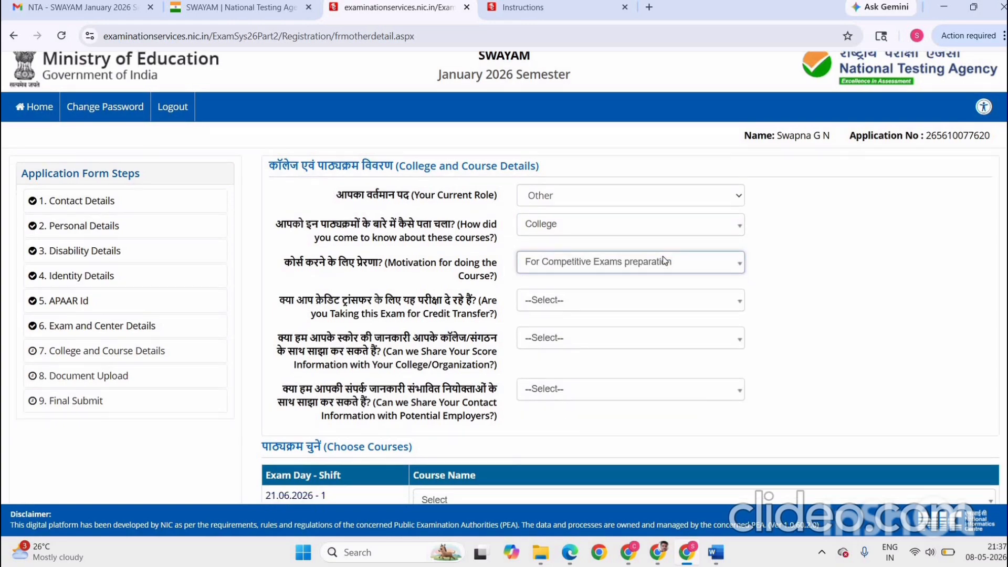
pyautogui.click(667, 247)
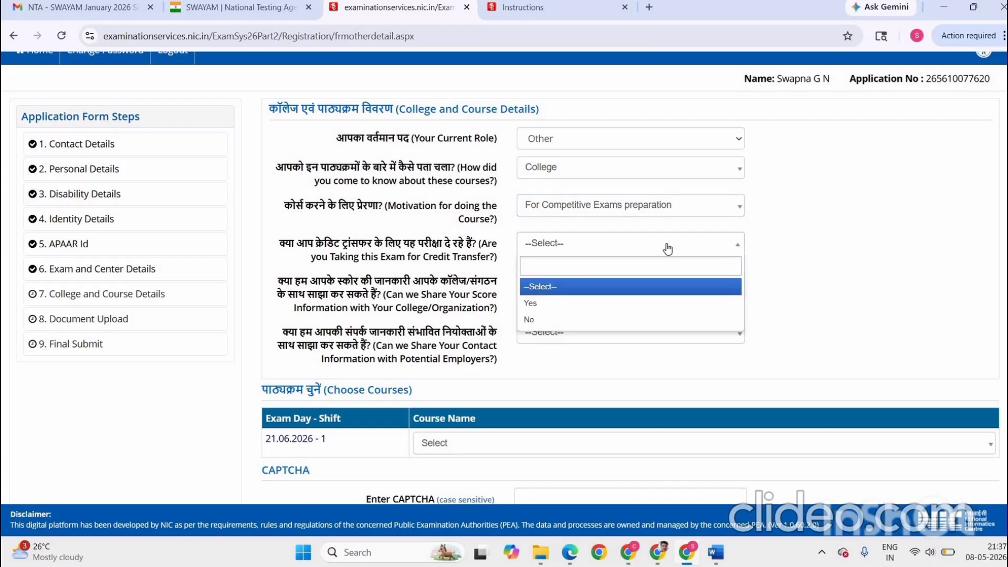
pyautogui.click(624, 323)
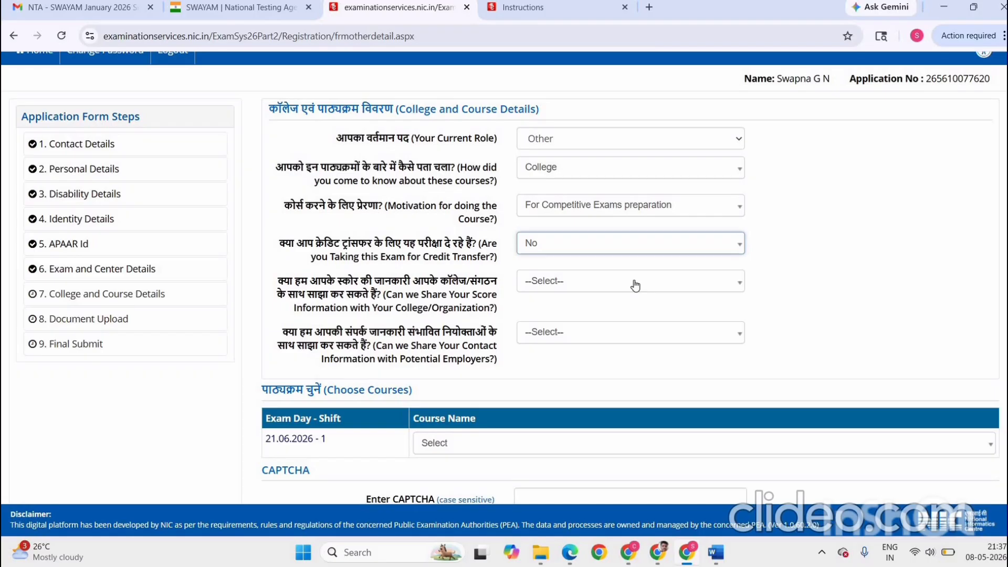
# Step: Answer Yes to sharing score information with the college/organization and No to sharing contact information with potential employers
pyautogui.click(636, 284)
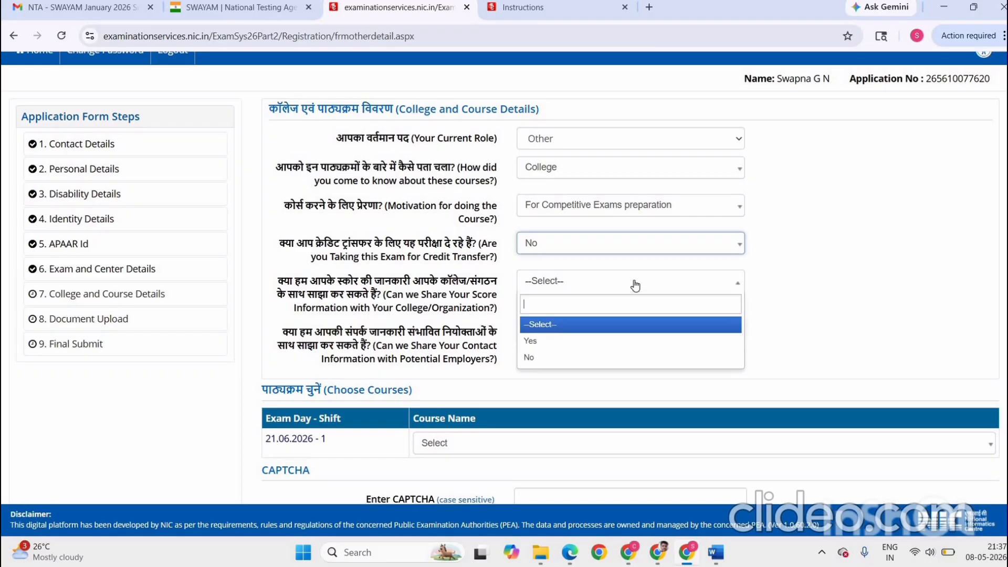
pyautogui.click(646, 340)
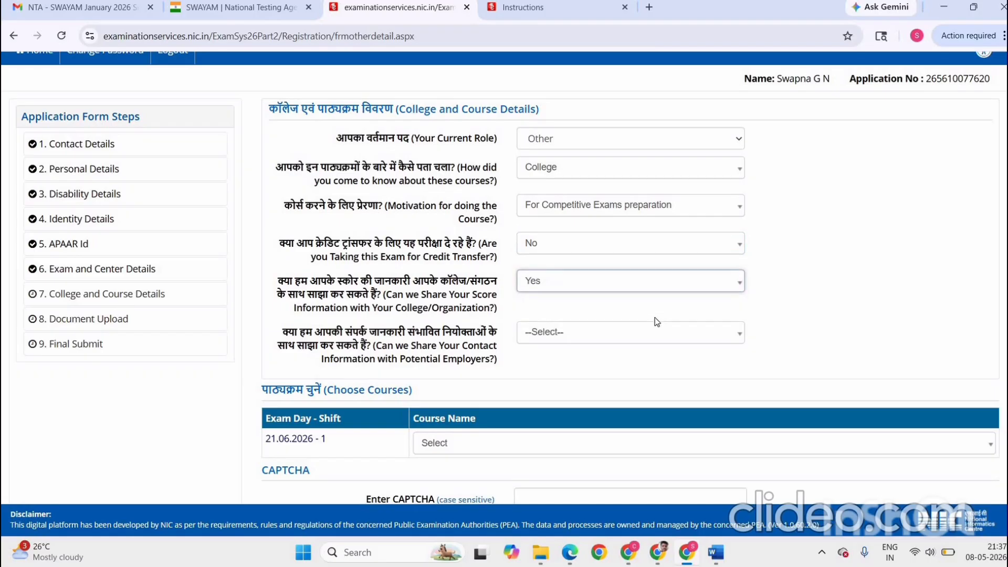
pyautogui.scroll(-1, 634, 298)
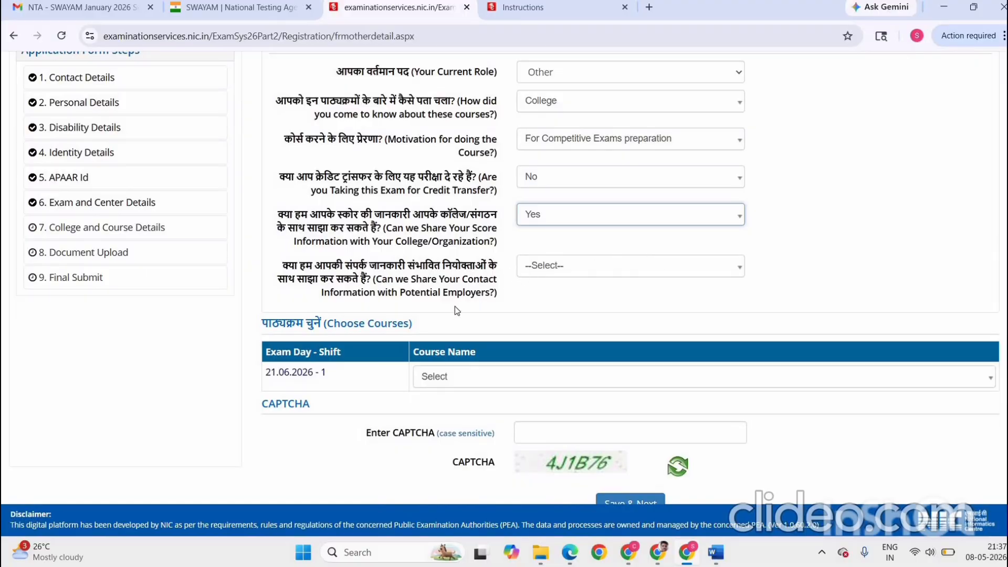
pyautogui.click(567, 268)
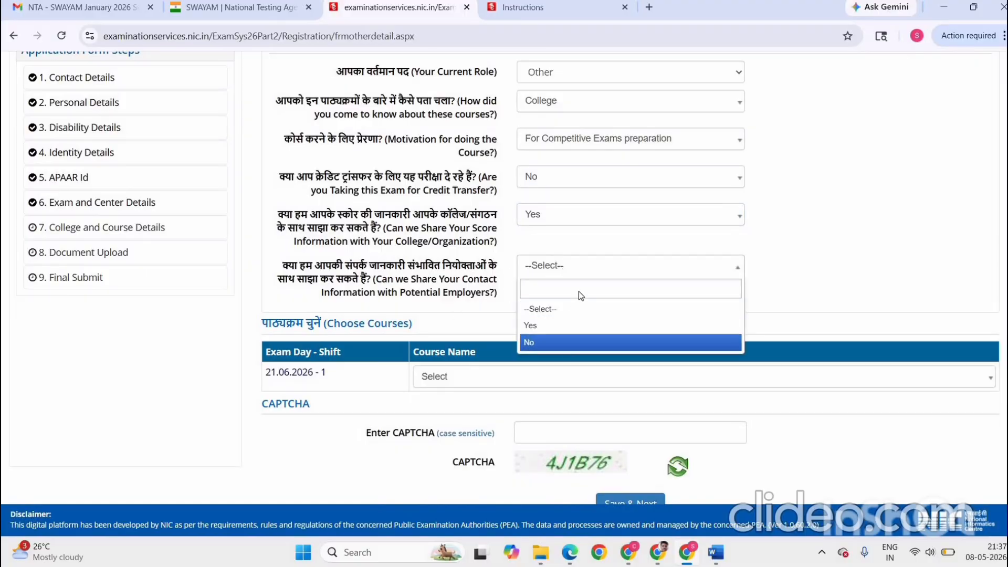
pyautogui.click(566, 343)
# Step: Choose (cec26_cm10) - Stock Market Operations as the course for the 21.06.2026 - 1 exam shift
pyautogui.scroll(-1, 323, 372)
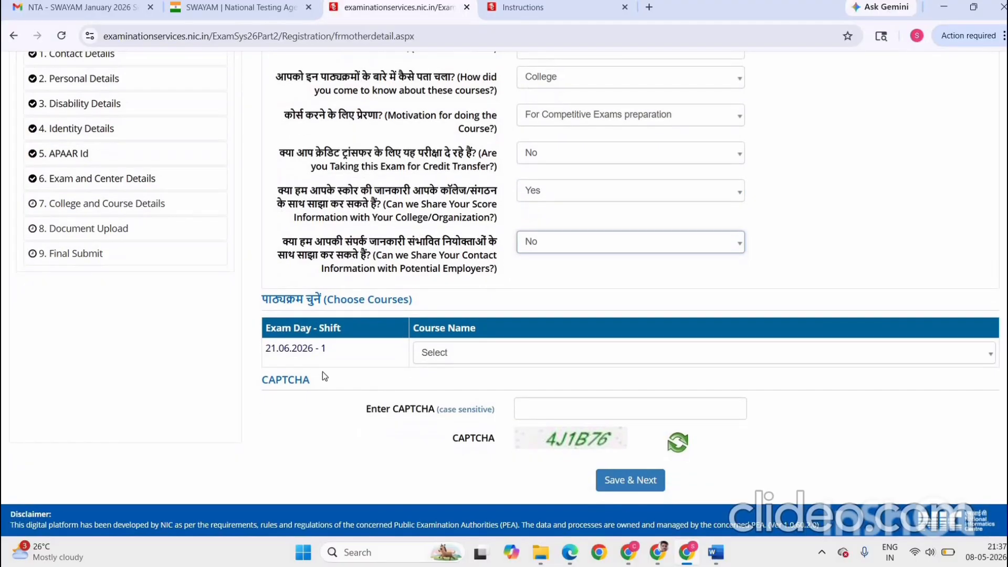
pyautogui.click(454, 355)
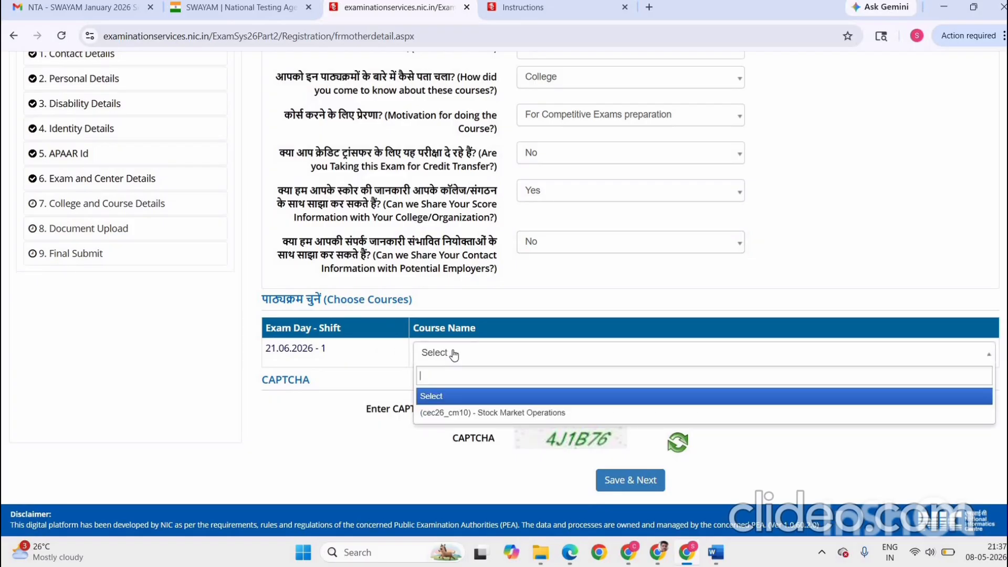
pyautogui.click(458, 413)
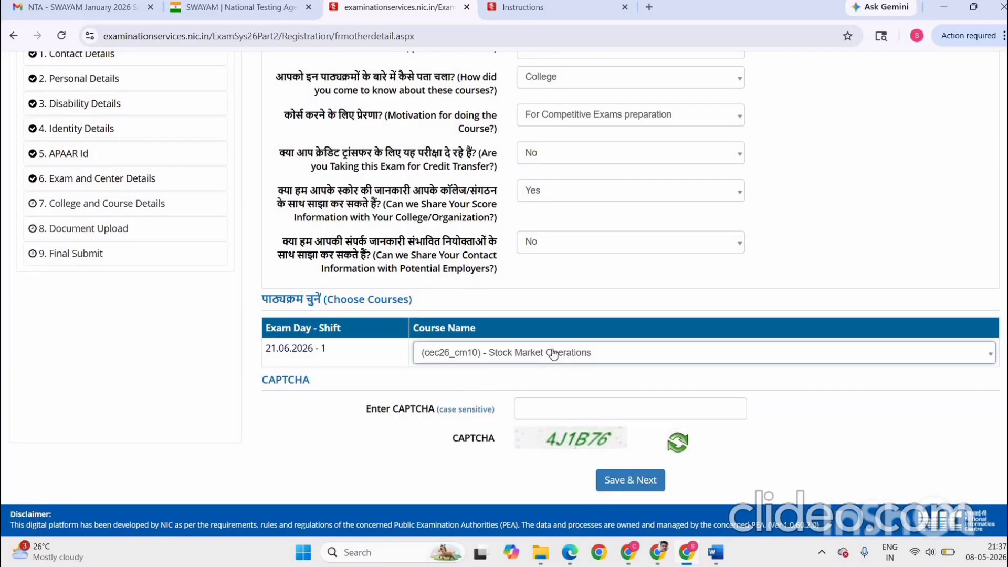
pyautogui.click(550, 356)
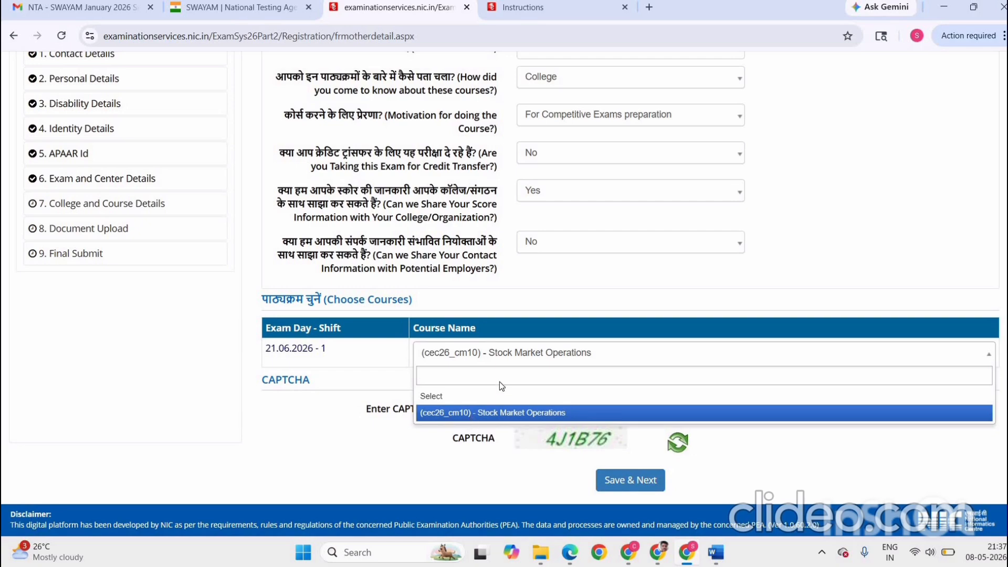
# Step: Keep (cec26_cm10) - Stock Market Operations as the course, fill in the CAPTCHA, and submit the College and Course Details section
pyautogui.click(471, 415)
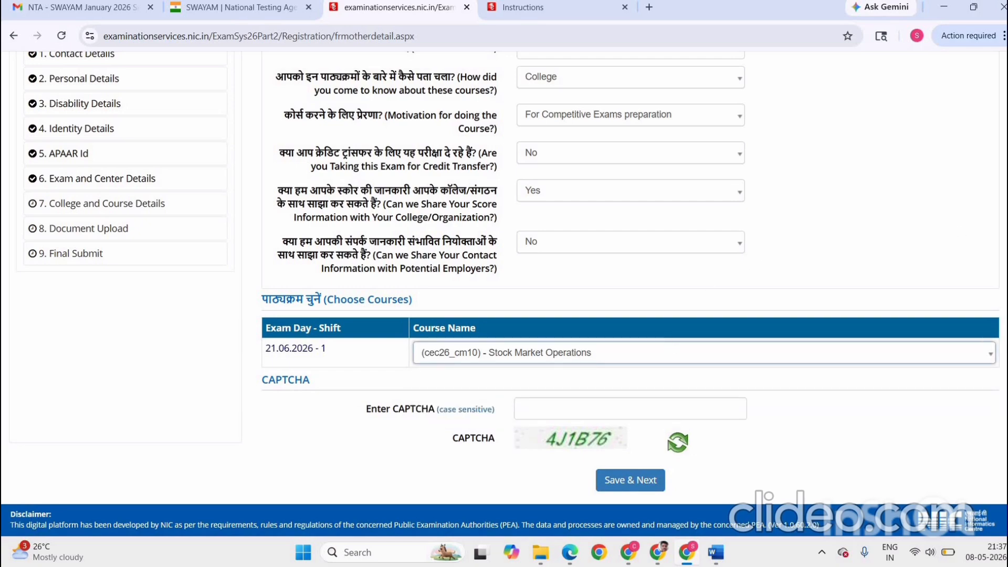
pyautogui.scroll(3, 504, 278)
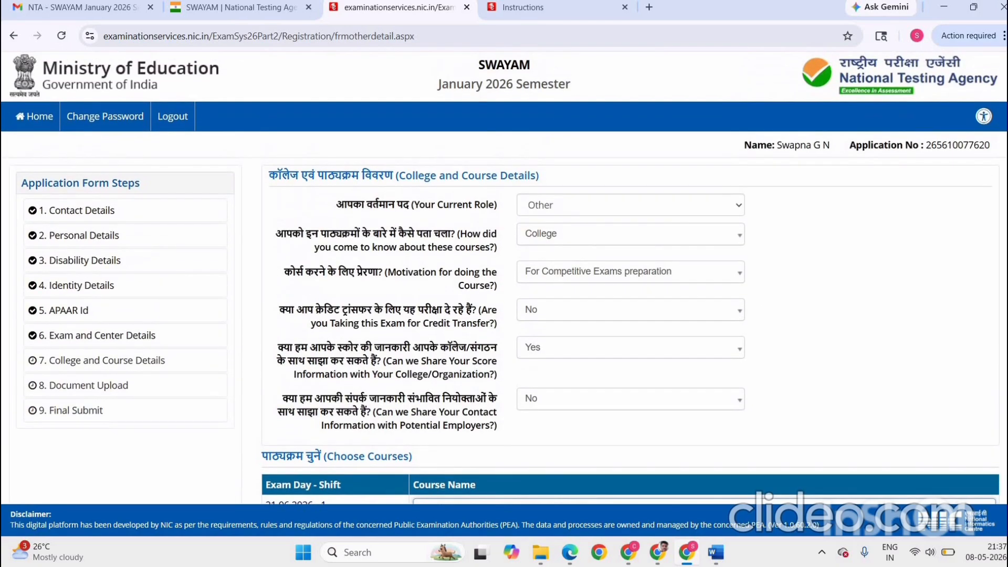
pyautogui.scroll(-1, 504, 279)
pyautogui.scroll(-3, 628, 407)
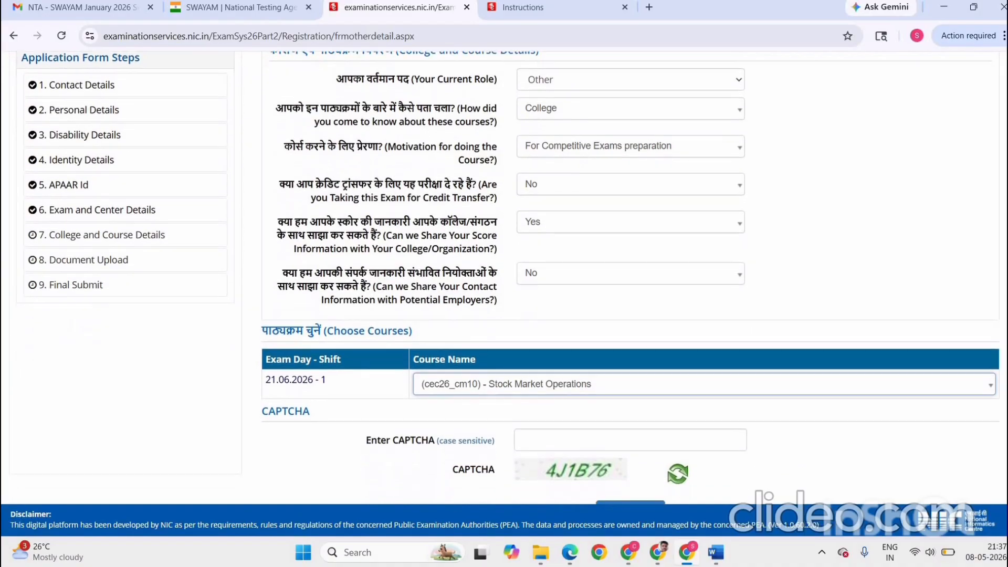
pyautogui.click(628, 407)
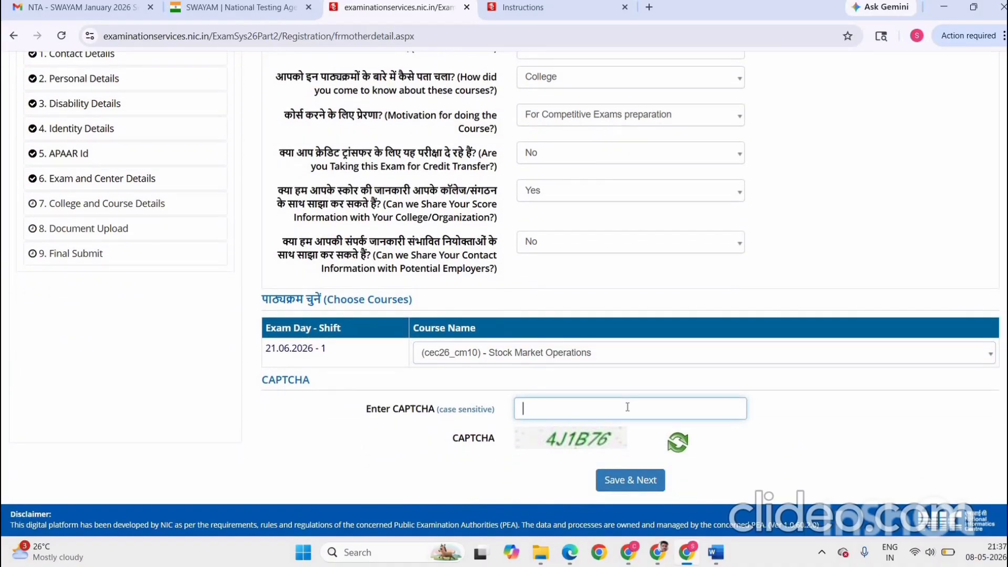
pyautogui.write('4J1B76')
pyautogui.click(617, 481)
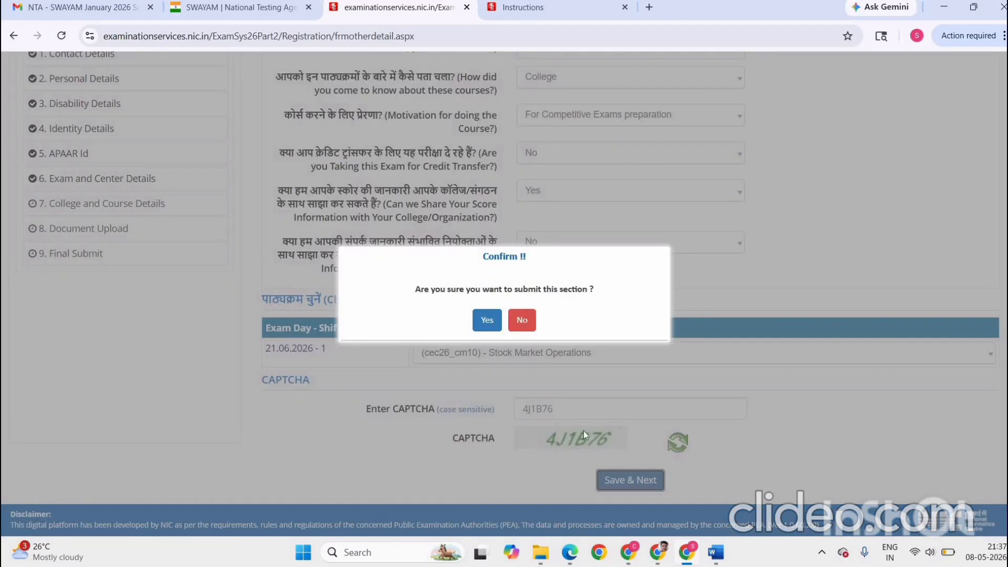
pyautogui.click(501, 323)
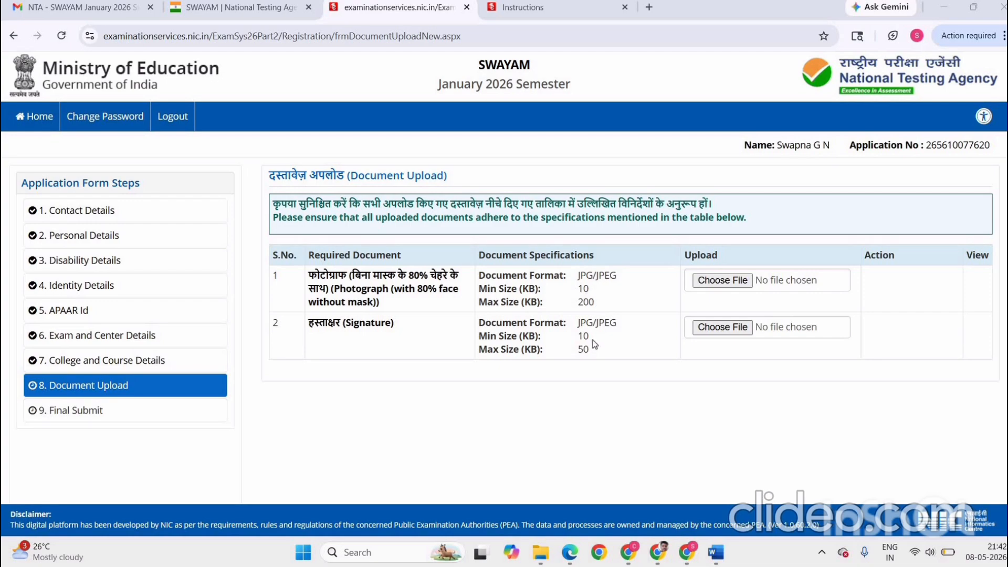
# Step: View the image files in the Downloads folder, and open Pi7's Reduce Image Size In KB tool from the Google results in Chrome
pyautogui.click(537, 560)
pyautogui.click(632, 483)
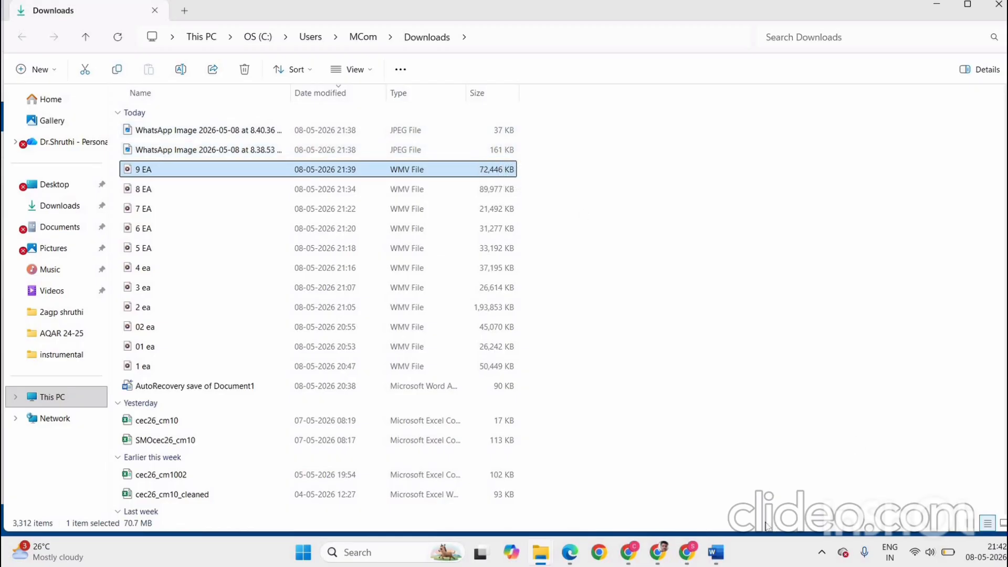
pyautogui.click(683, 560)
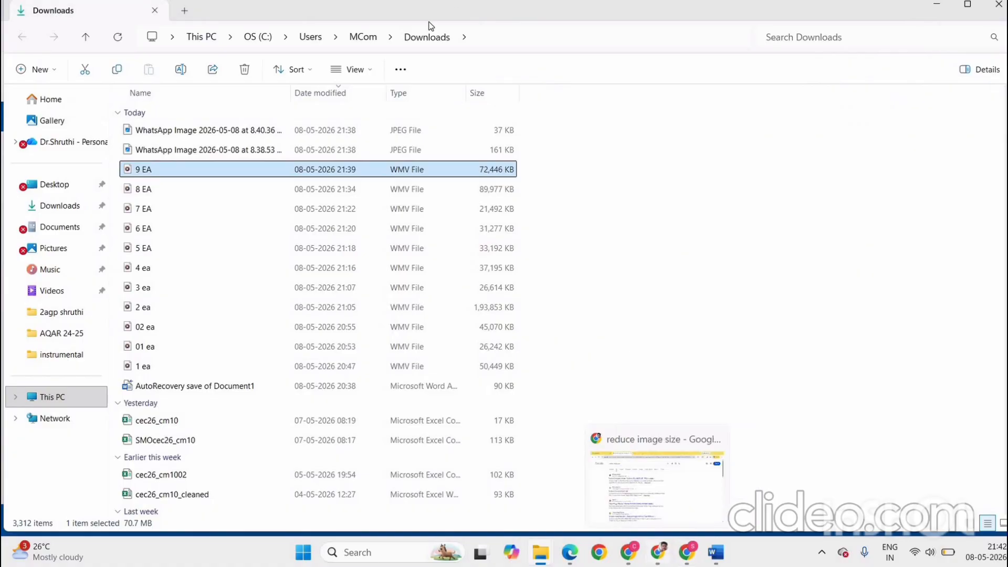
pyautogui.click(658, 553)
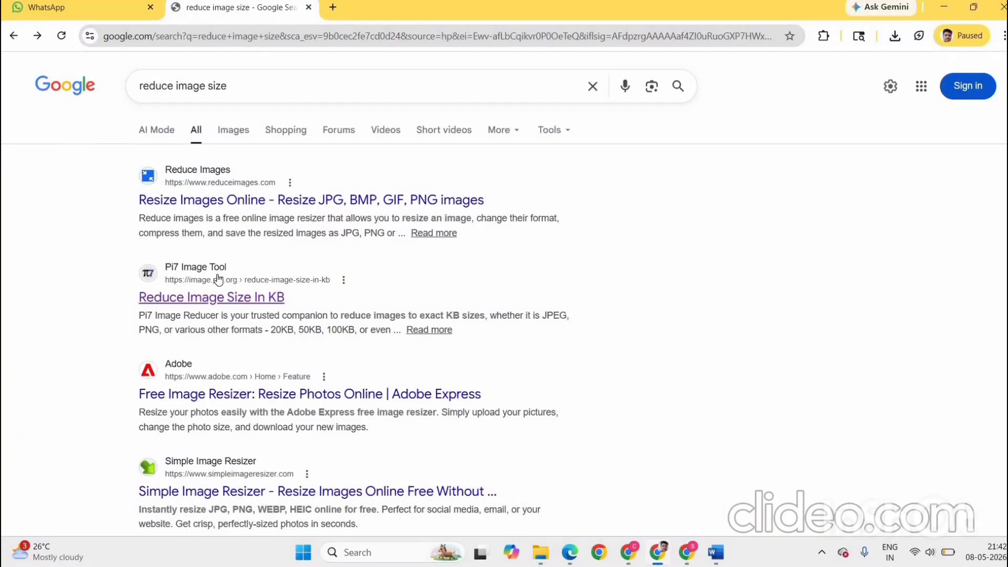
pyautogui.click(195, 298)
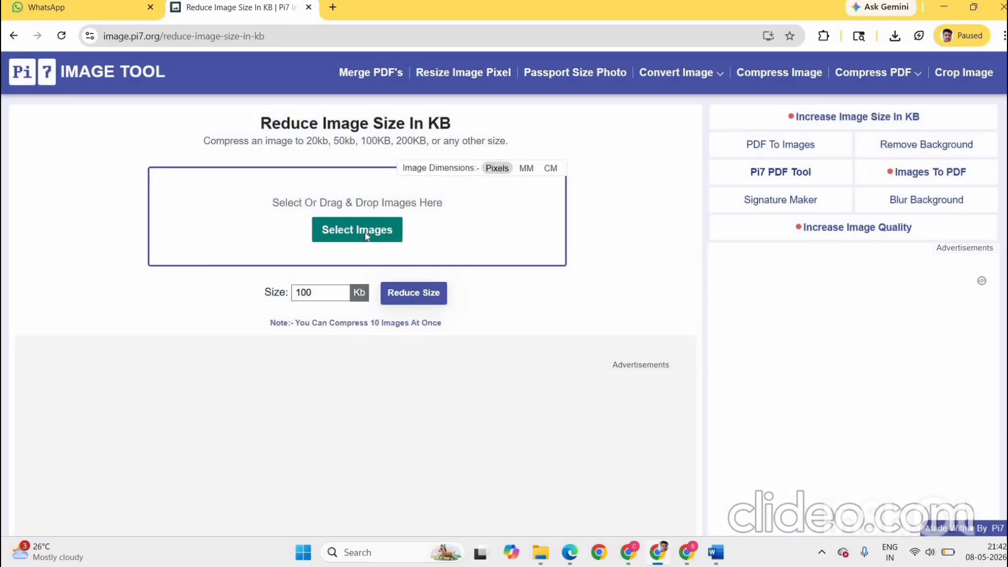
# Step: Sort the Downloads files by newest date and load the WhatsApp Image 2026-05-08 at 8.40.36 signature picture into the reducer
pyautogui.click(367, 234)
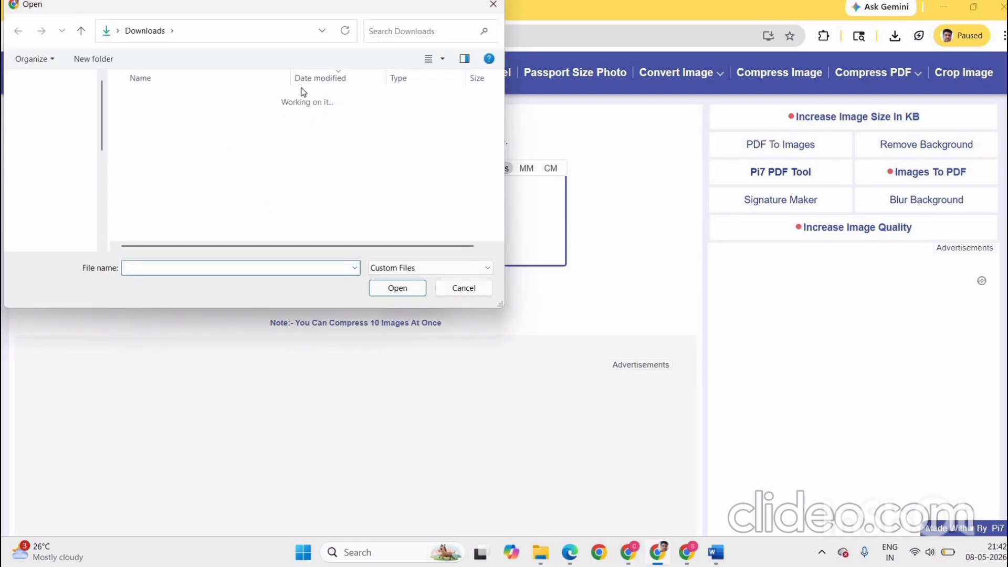
pyautogui.click(315, 82)
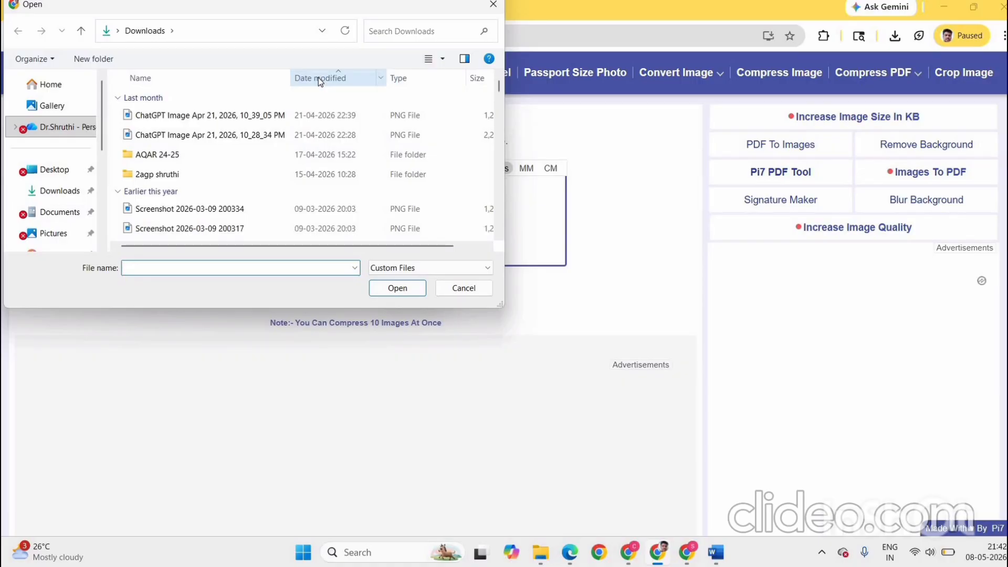
pyautogui.click(319, 77)
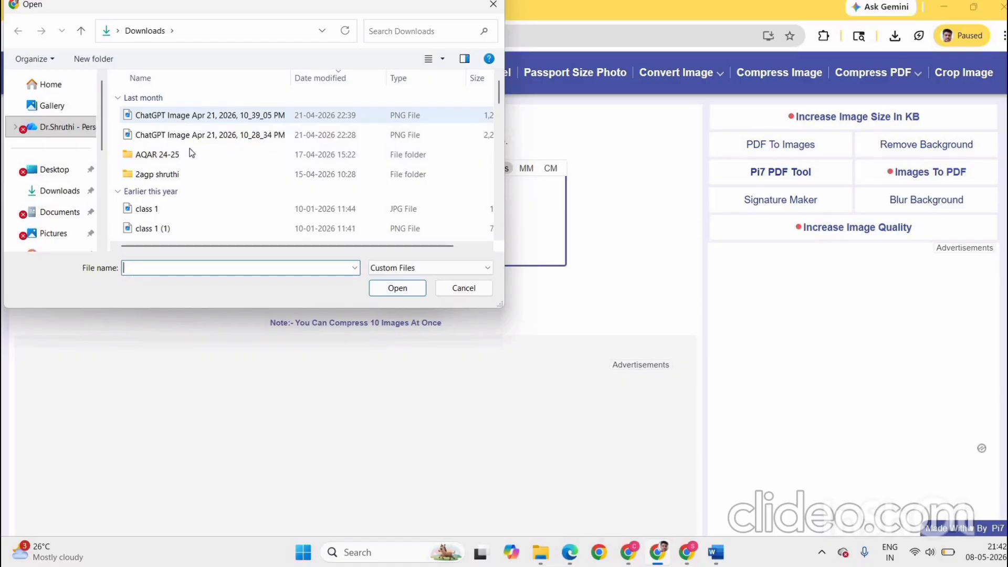
pyautogui.click(330, 74)
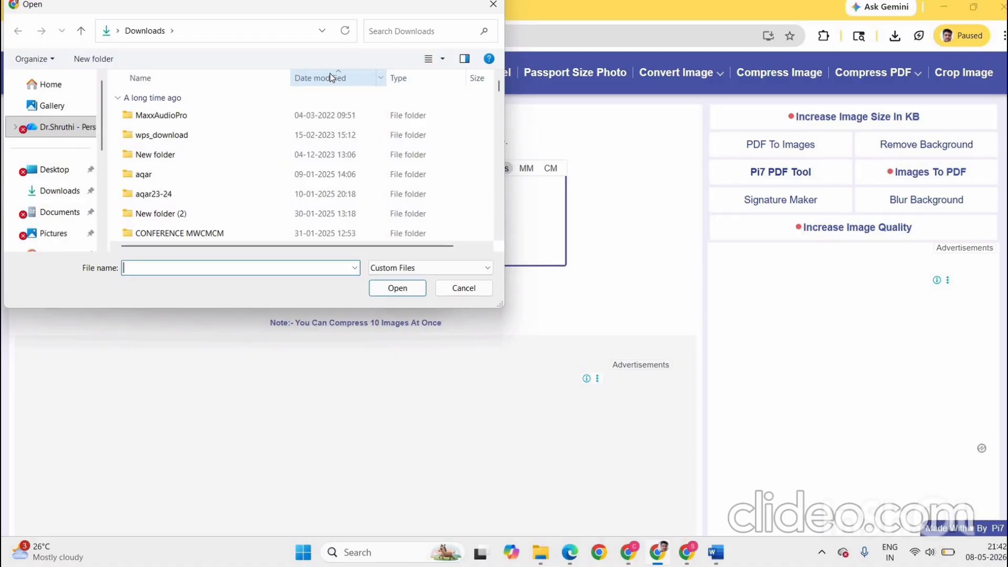
pyautogui.click(330, 73)
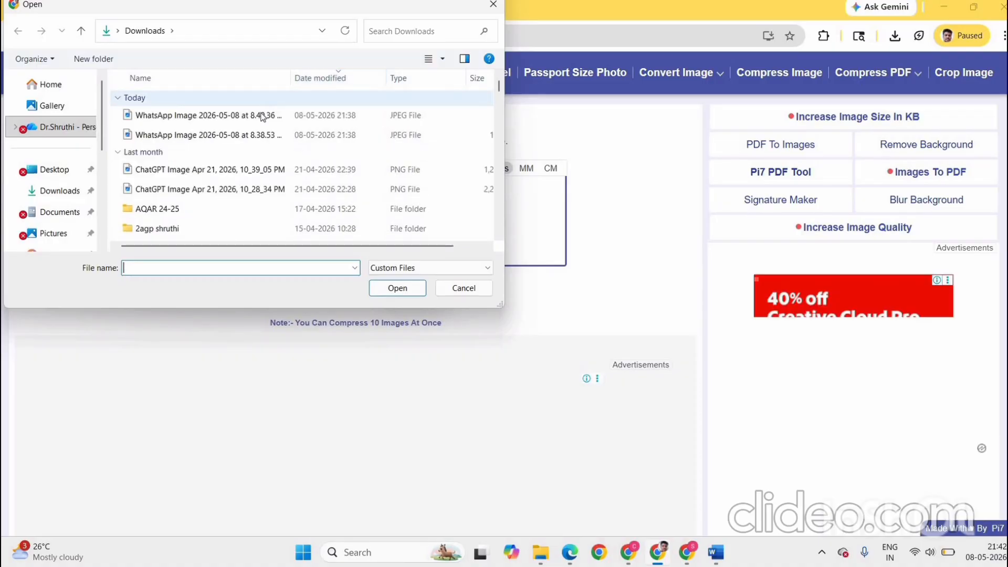
pyautogui.click(265, 116)
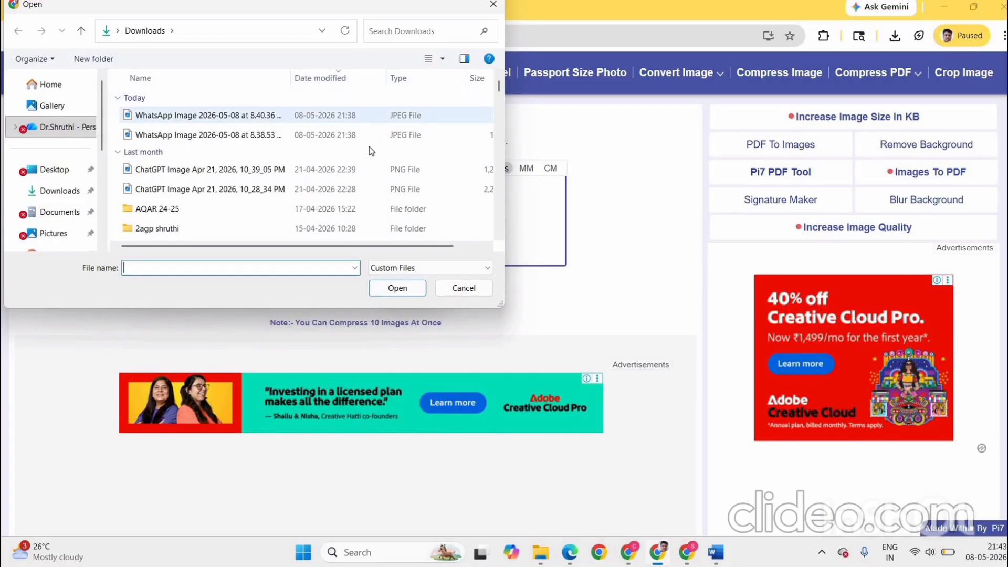
pyautogui.click(397, 288)
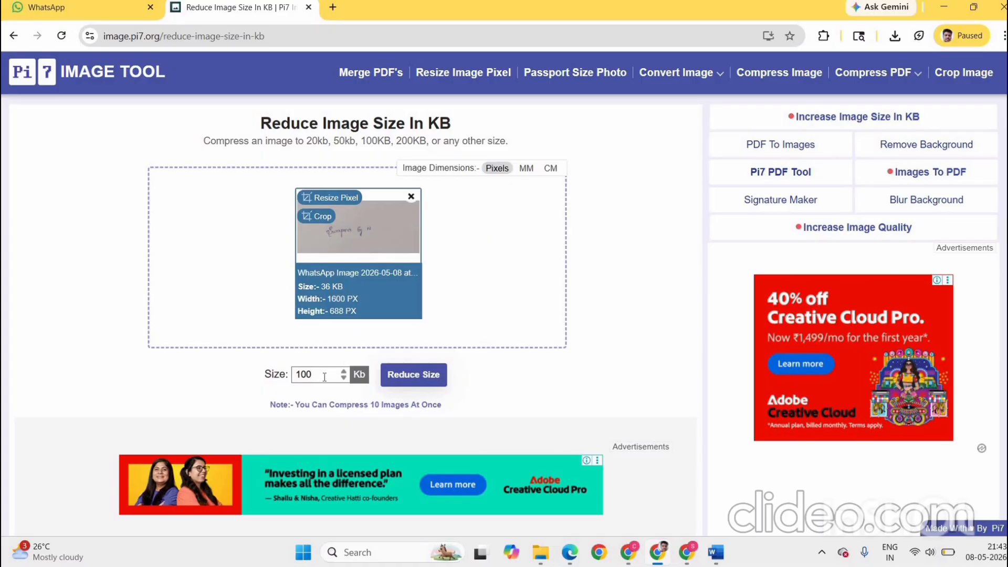
# Step: Reduce the signature image with a target size of 40 KB and dismiss the advertisement overlay
pyautogui.press('BackSpace')
pyautogui.press('BackSpace')
pyautogui.press('BackSpace')
pyautogui.write('40')
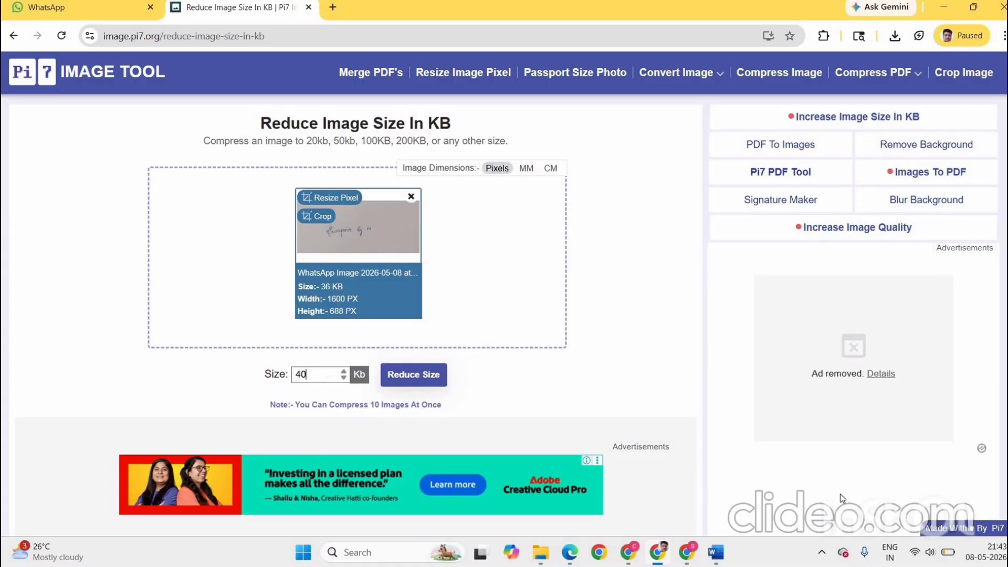
pyautogui.click(678, 558)
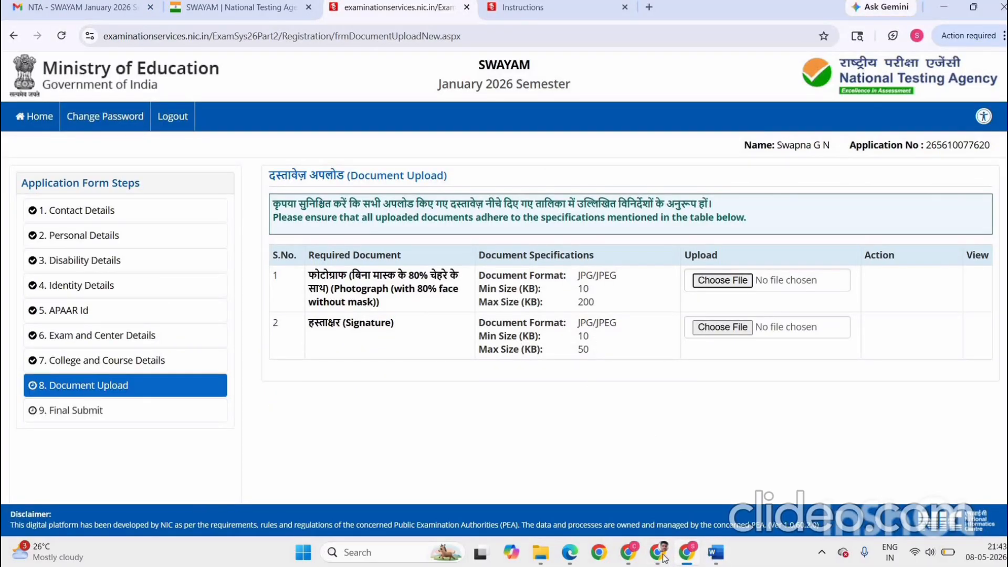
pyautogui.click(664, 556)
pyautogui.click(409, 380)
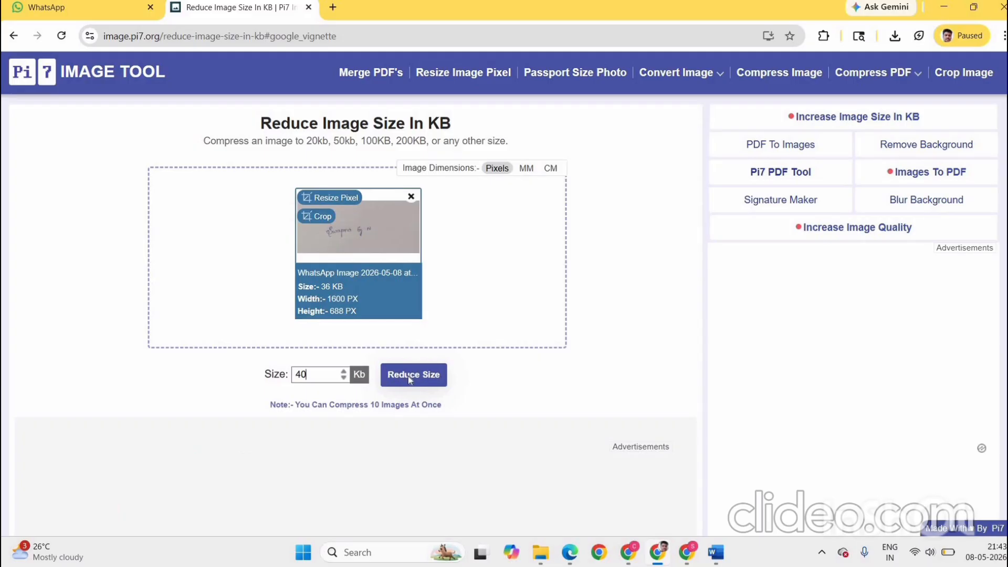
pyautogui.click(409, 379)
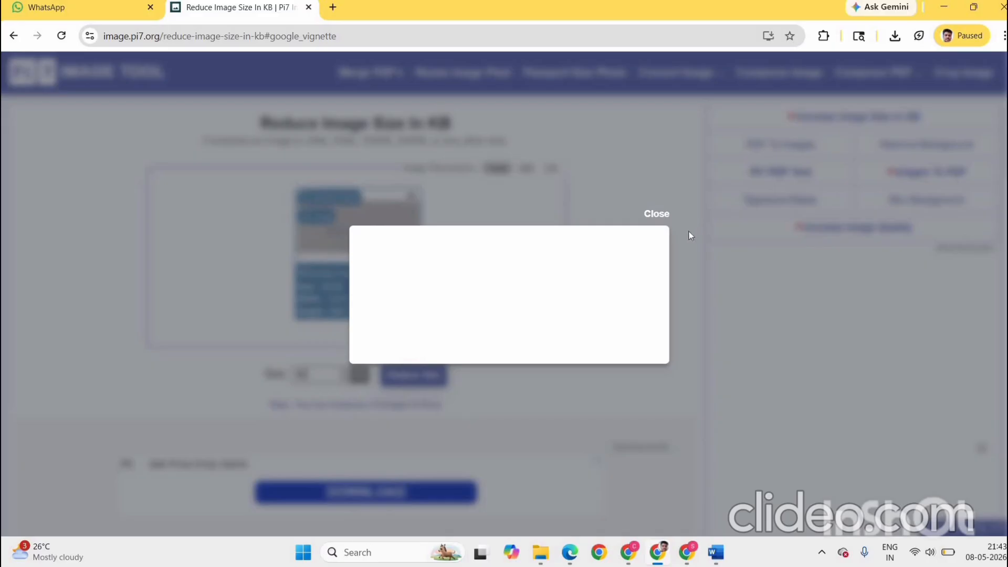
pyautogui.click(656, 214)
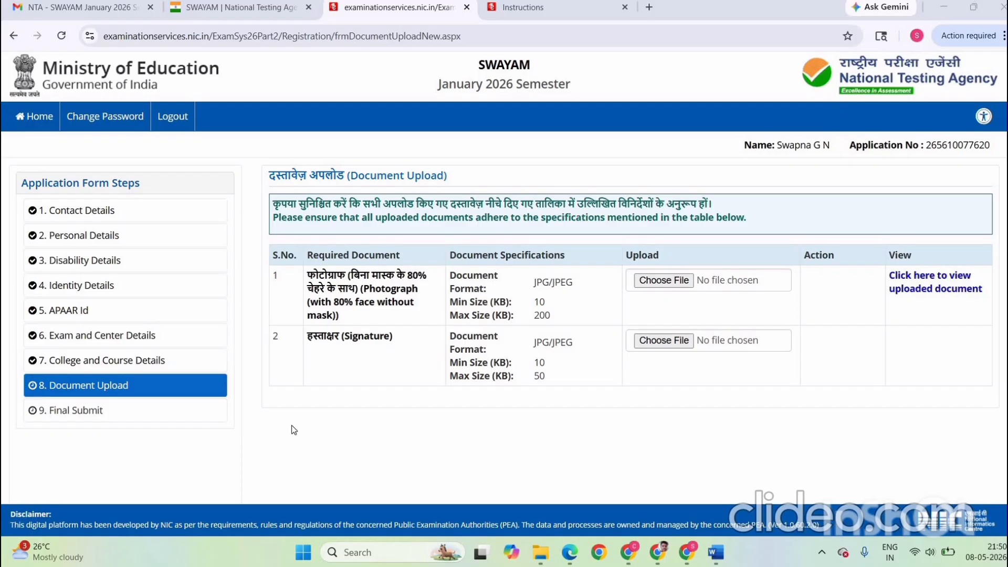
# Step: Check the signature image file in the Downloads folder in File Explorer and return to the Document Upload page in Chrome
pyautogui.moveTo(540, 553)
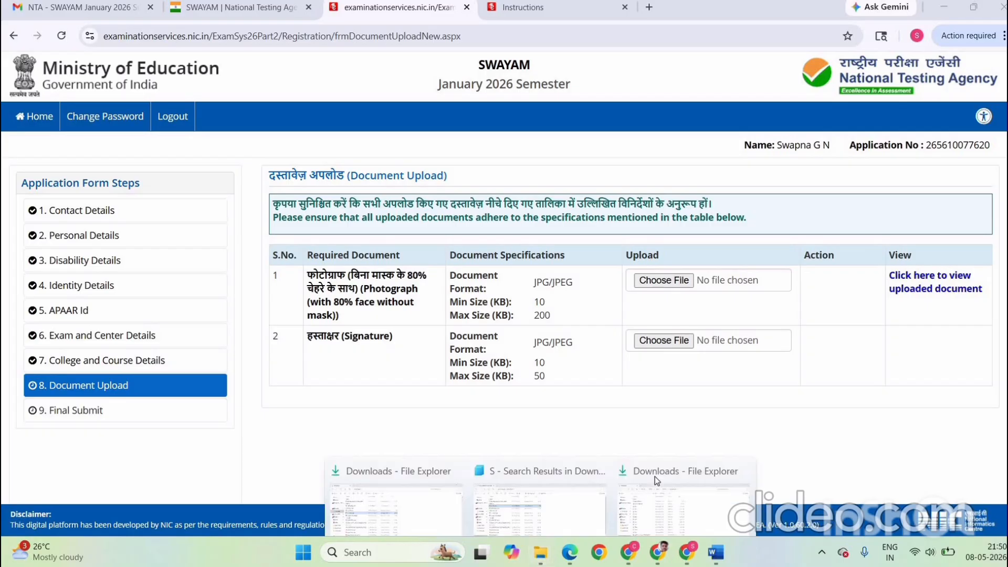
pyautogui.click(654, 477)
pyautogui.click(183, 132)
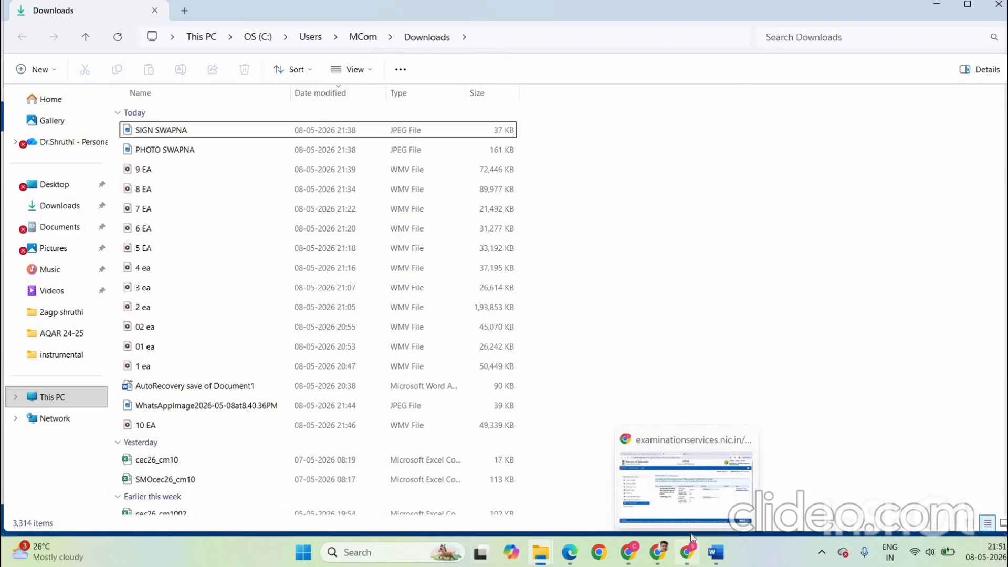
pyautogui.click(689, 551)
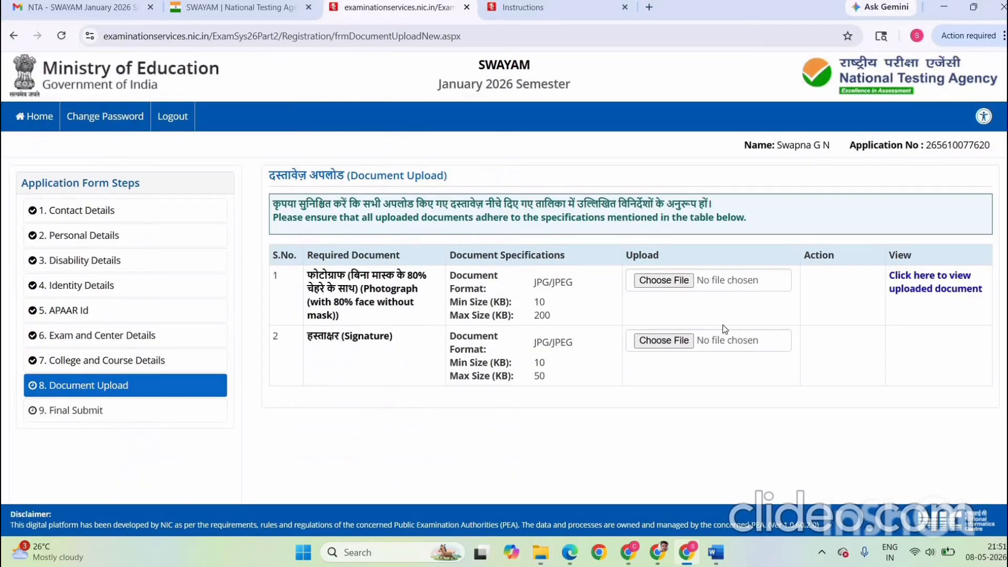
# Step: Upload the applicant's signature JPEG from Downloads in its original, uncropped form for the Signature document
pyautogui.click(673, 346)
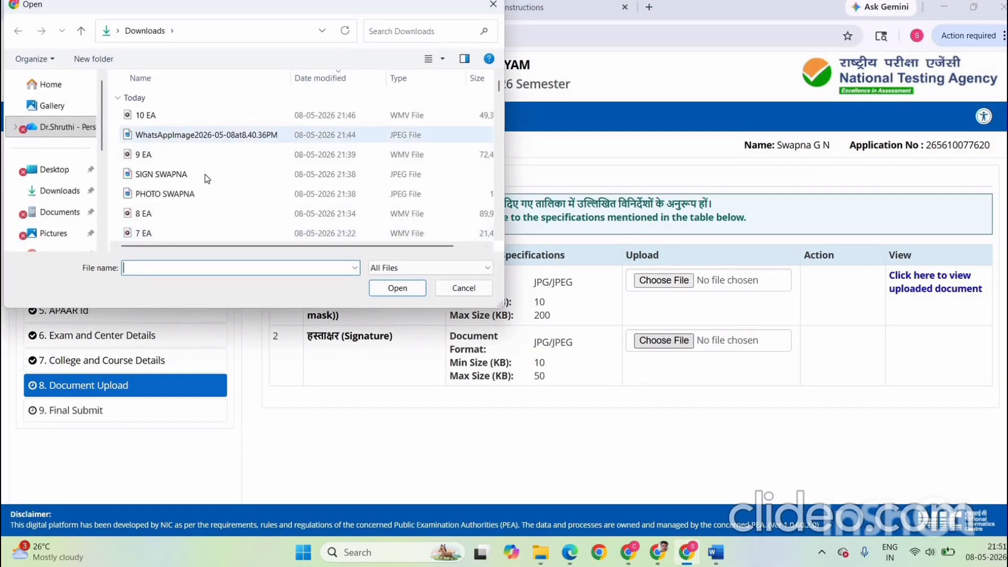
pyautogui.click(206, 178)
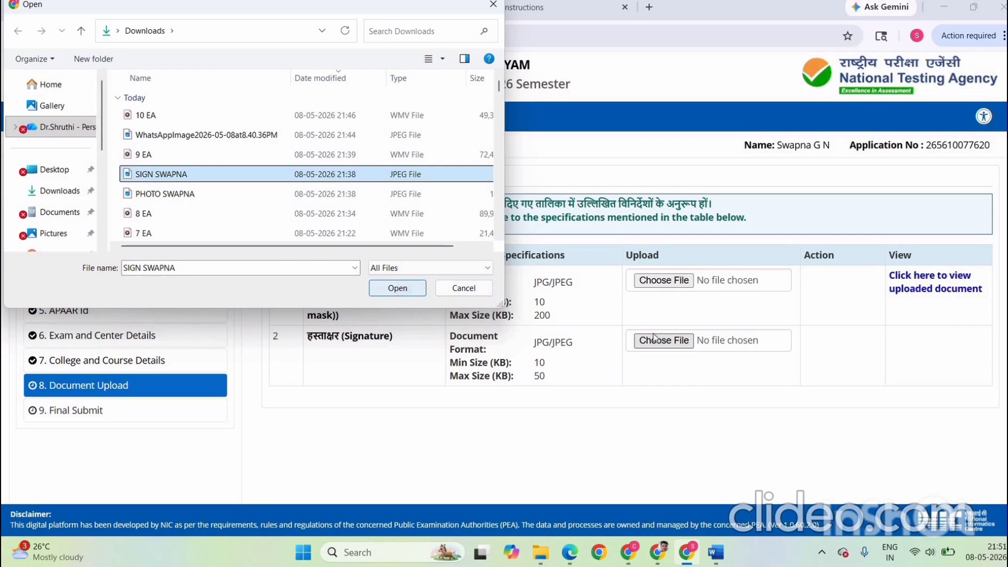
pyautogui.press('Return')
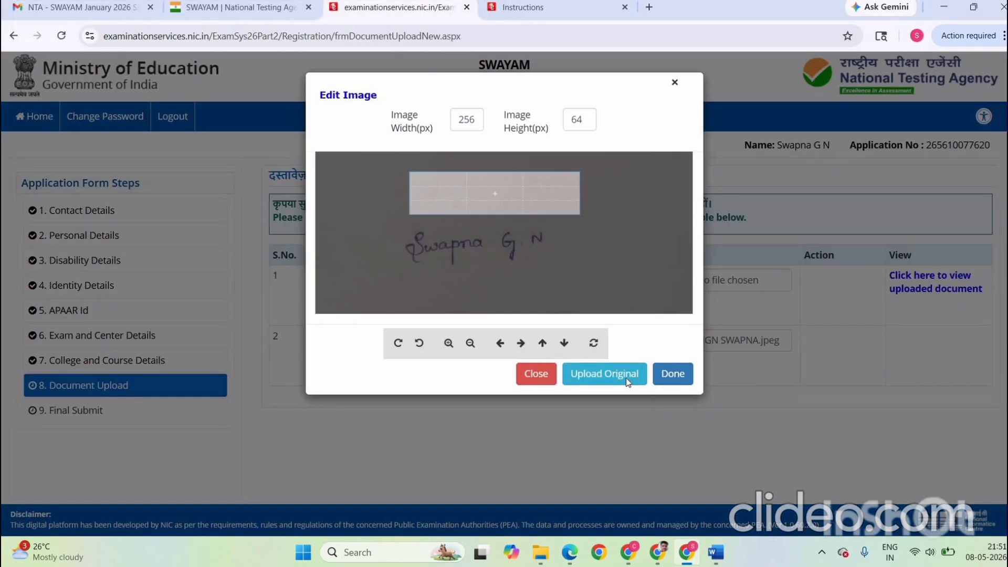
pyautogui.click(627, 381)
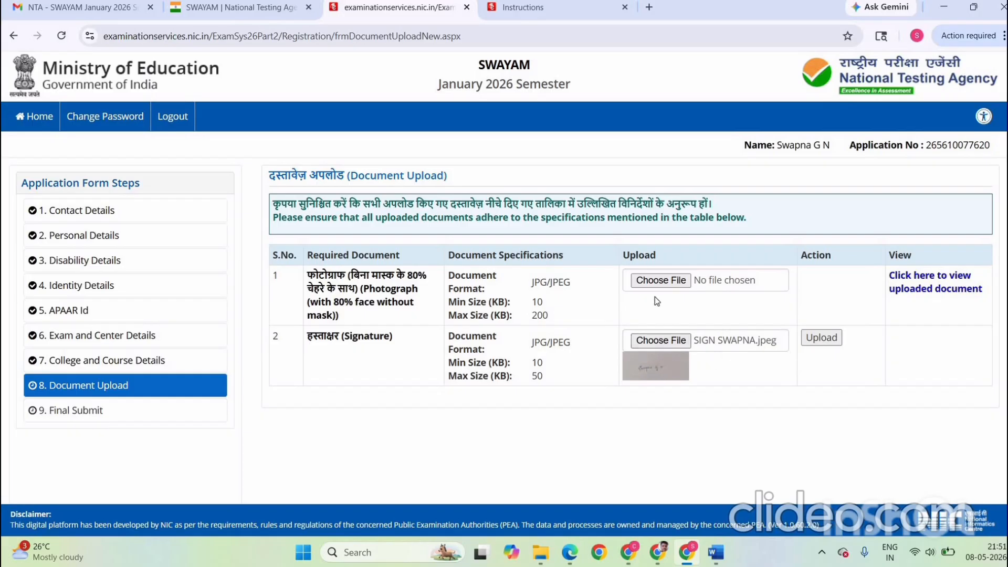
pyautogui.click(835, 341)
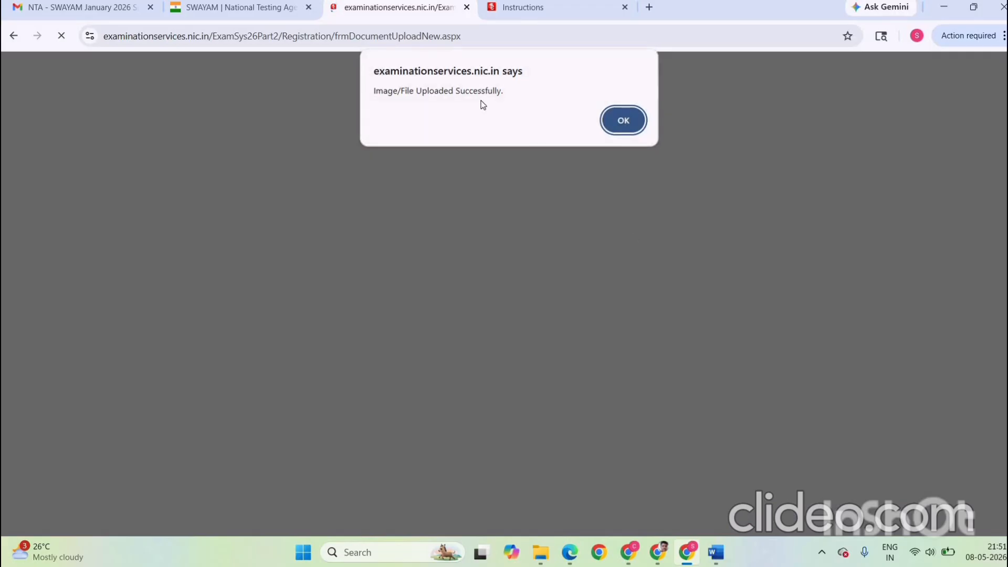
pyautogui.click(614, 121)
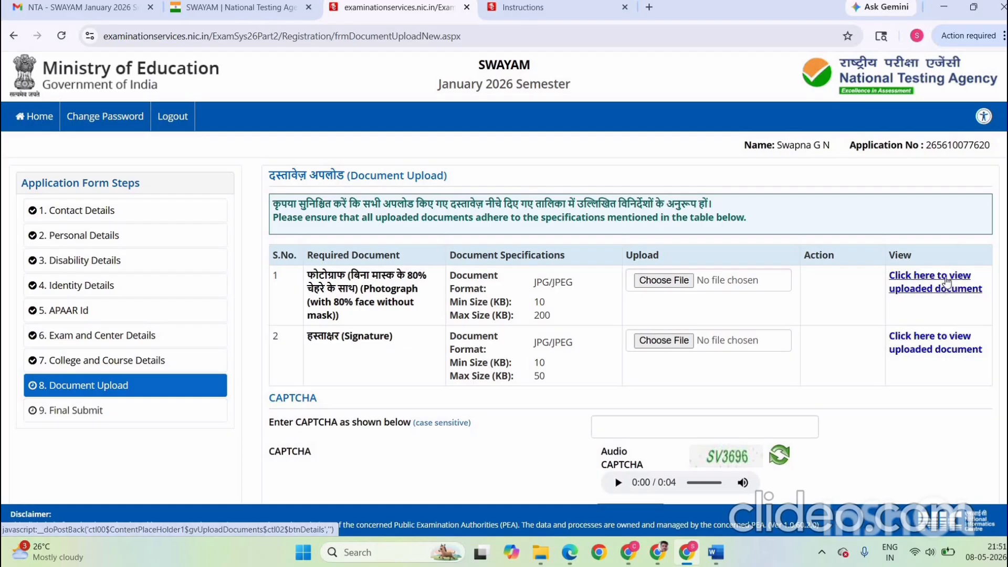
# Step: Preview the uploaded photograph, and submit the Document Upload form with the displayed CAPTCHA, confirming the final submission of documents
pyautogui.click(948, 280)
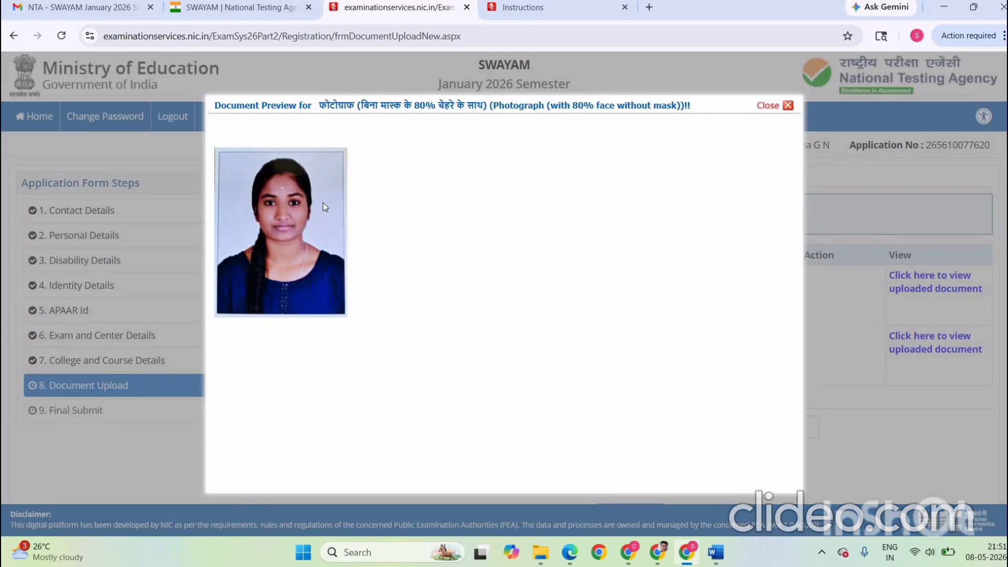
pyautogui.click(767, 105)
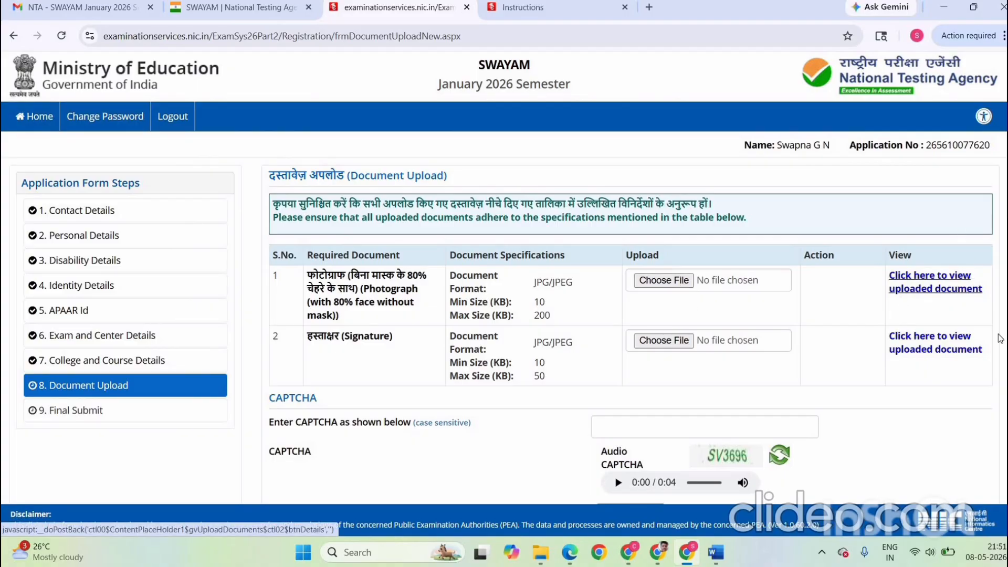
pyautogui.click(803, 427)
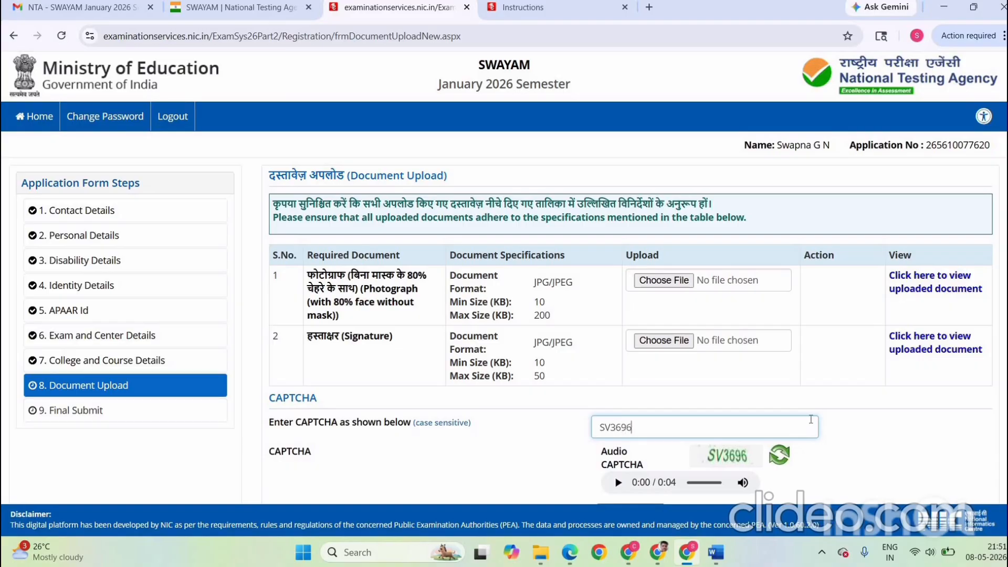
pyautogui.scroll(-1, 812, 419)
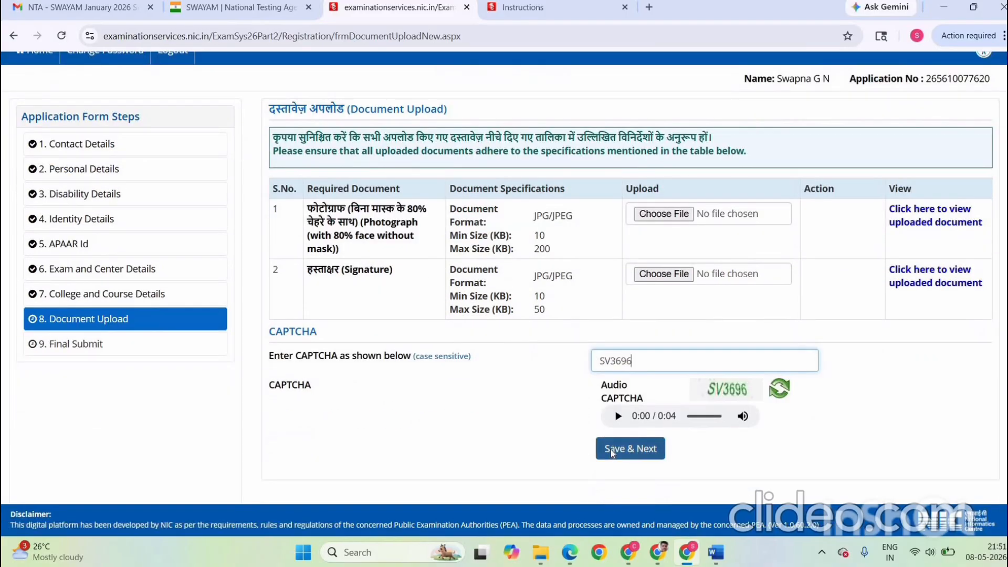
pyautogui.click(612, 451)
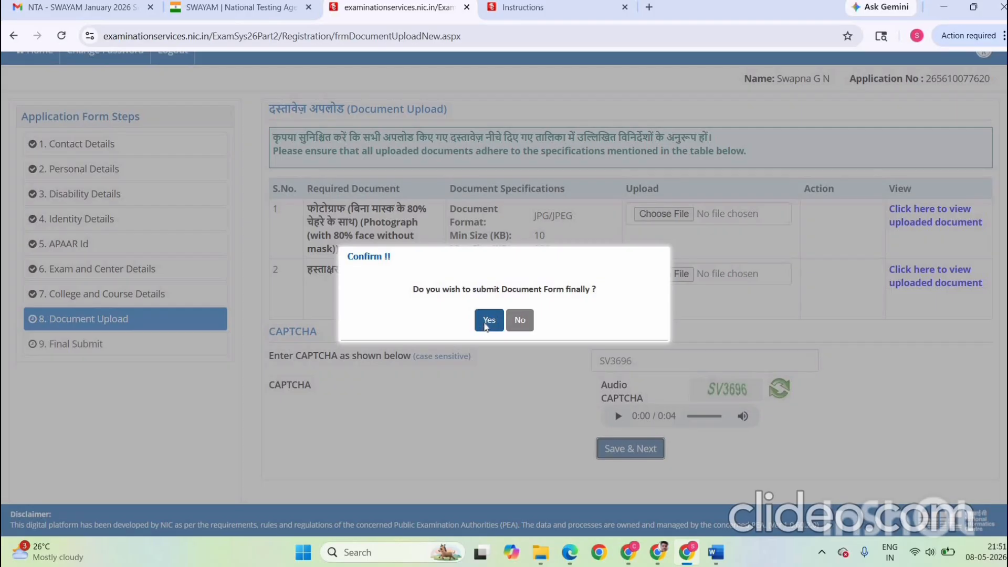
pyautogui.click(486, 324)
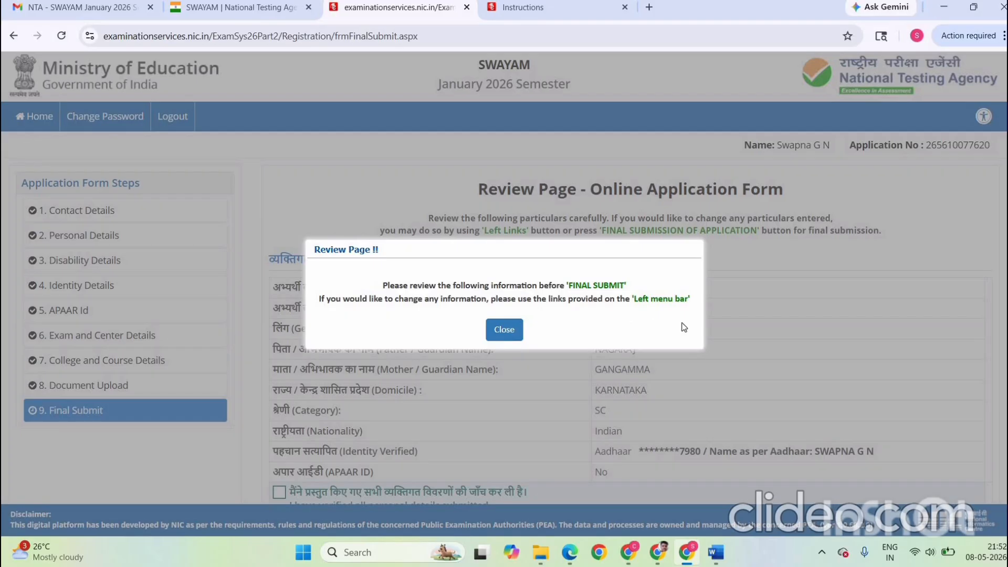
# Step: Dismiss the review notice and mark the personal details and Examination City details as verified on the Review Page
pyautogui.click(512, 330)
pyautogui.scroll(-1, 608, 198)
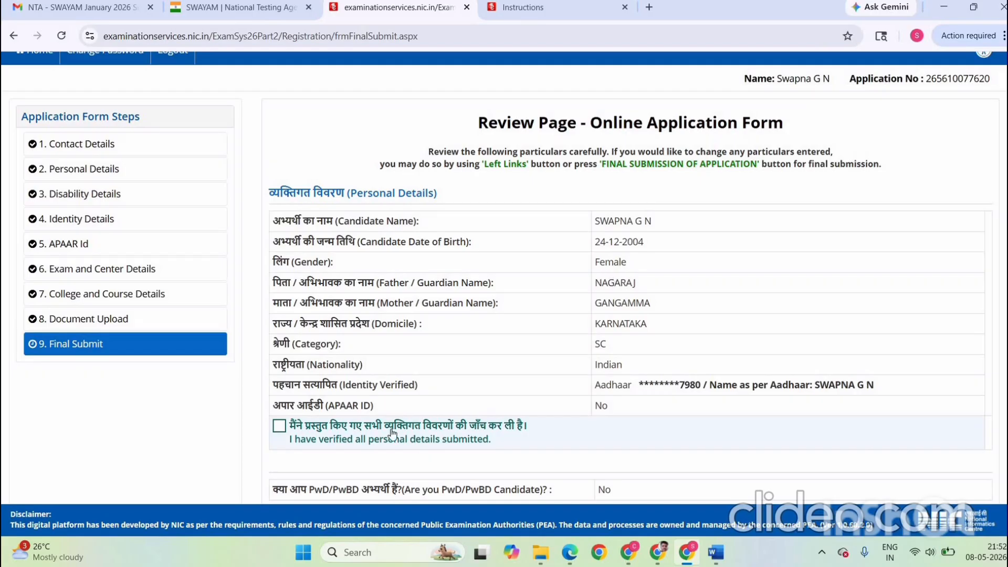
pyautogui.click(292, 429)
pyautogui.scroll(-5, 532, 355)
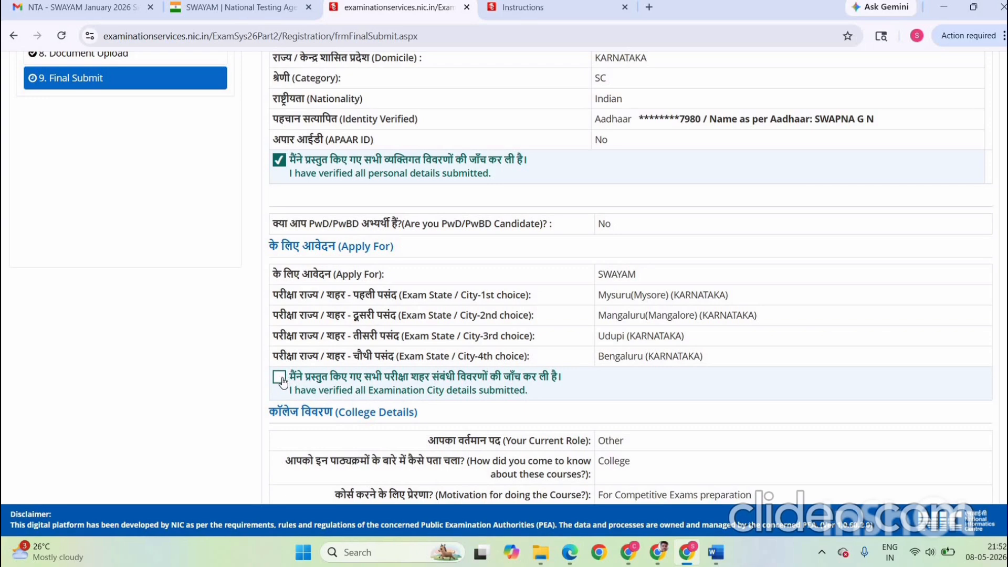
pyautogui.click(281, 379)
# Step: Mark the Education details and the Present and Permanent Address details as verified on the Review Page
pyautogui.scroll(-3, 531, 348)
pyautogui.scroll(-3, 669, 252)
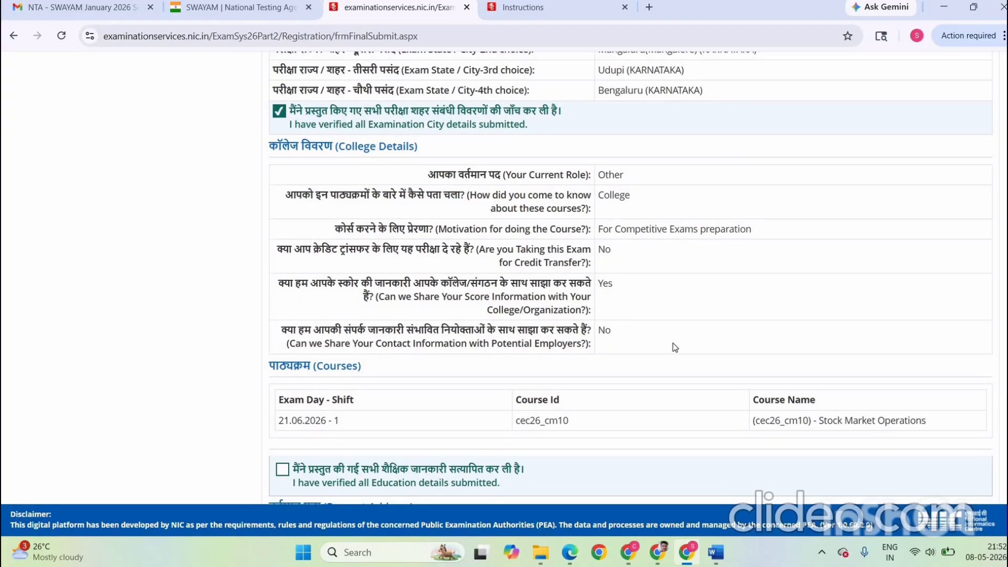
pyautogui.scroll(-2, 343, 463)
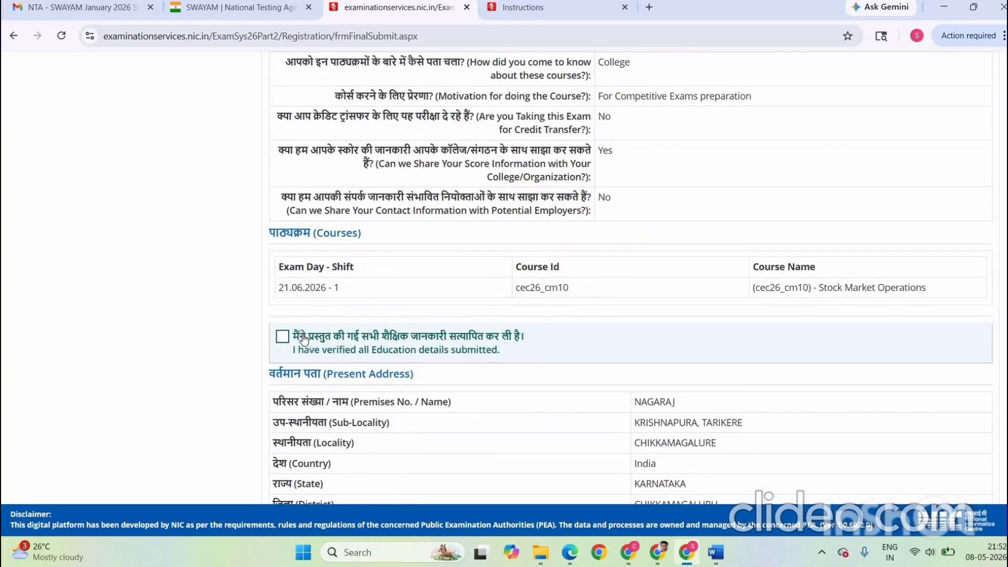
pyautogui.click(286, 340)
pyautogui.scroll(-5, 611, 335)
pyautogui.scroll(-8, 611, 335)
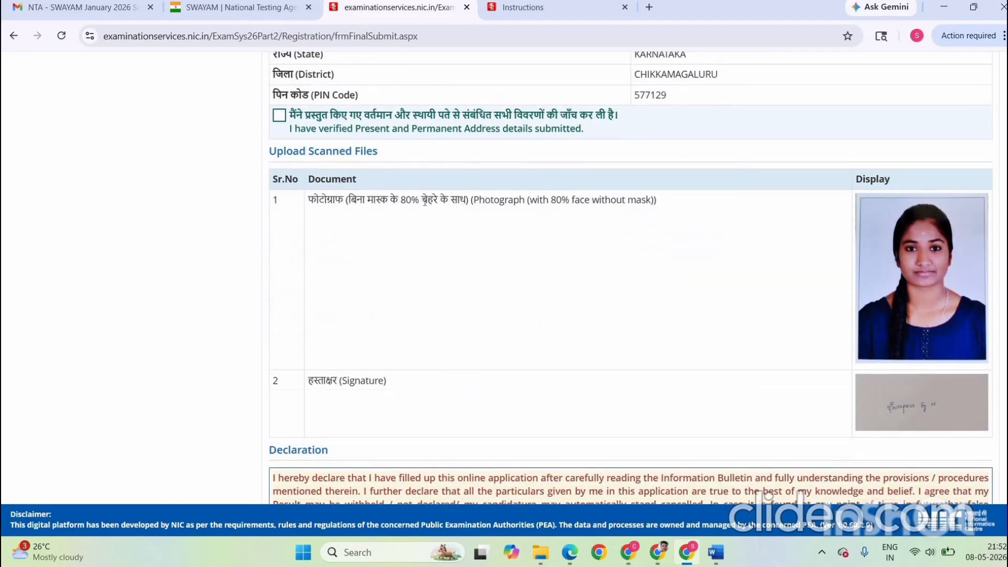
pyautogui.click(280, 116)
# Step: Check the uploaded photograph and signature, agree to the Declaration, and confirm the final submission of the application
pyautogui.scroll(-4, 945, 448)
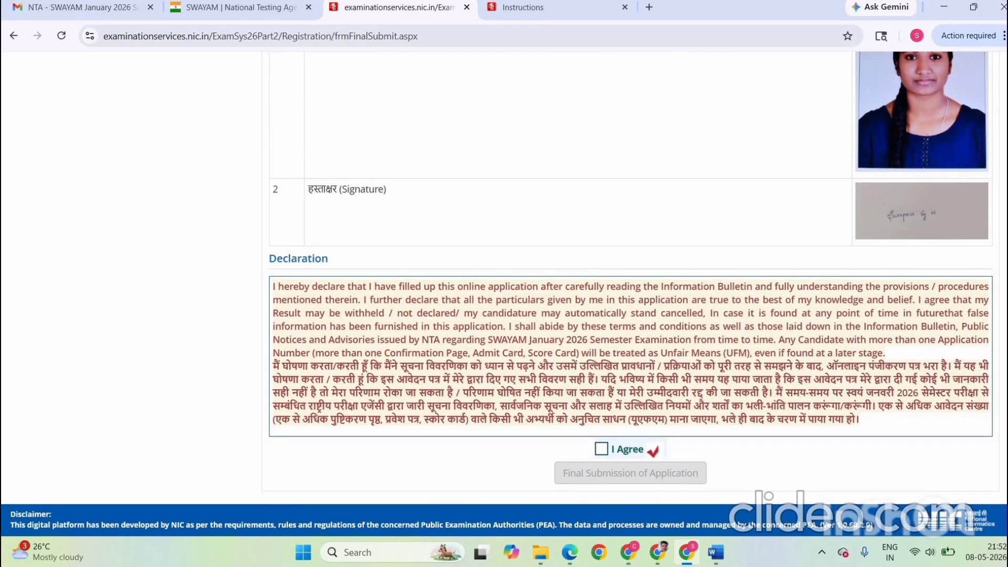
pyautogui.scroll(5, 634, 443)
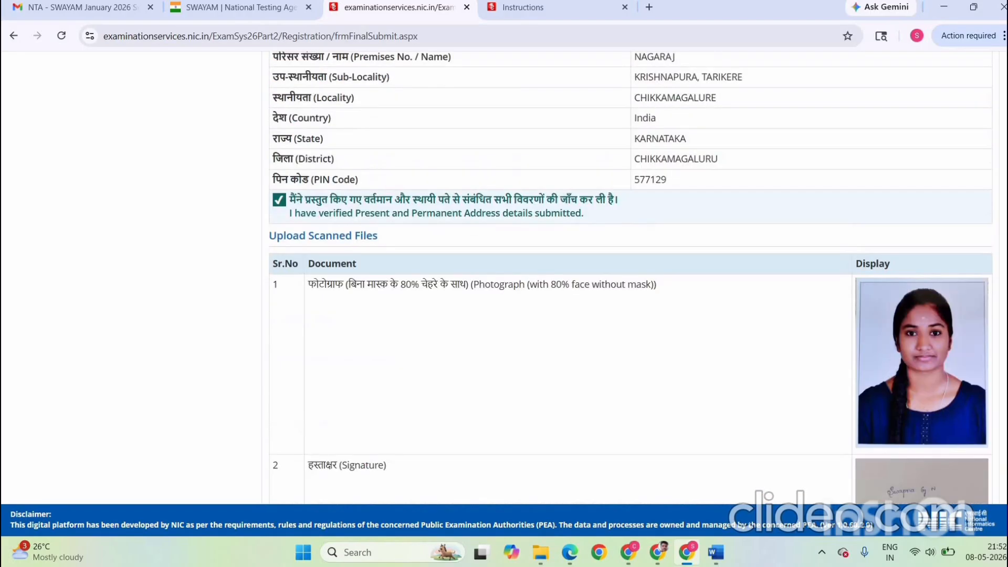
pyautogui.scroll(-5, 633, 443)
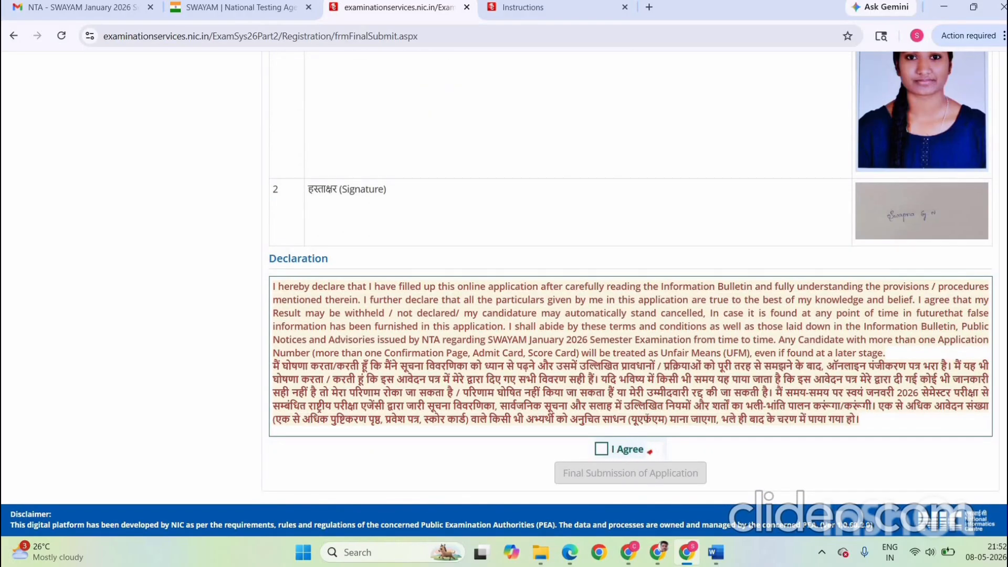
pyautogui.click(602, 449)
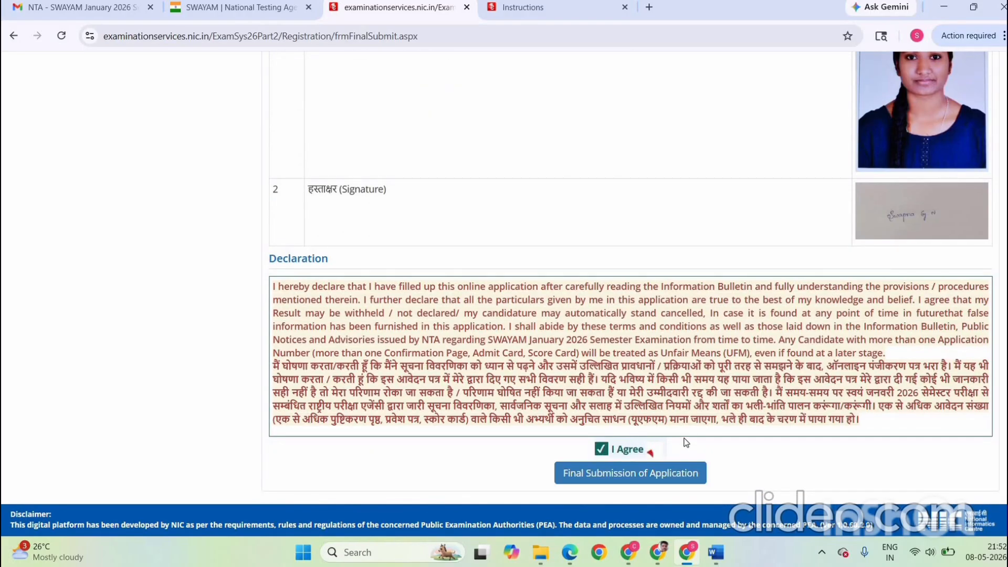
pyautogui.click(664, 472)
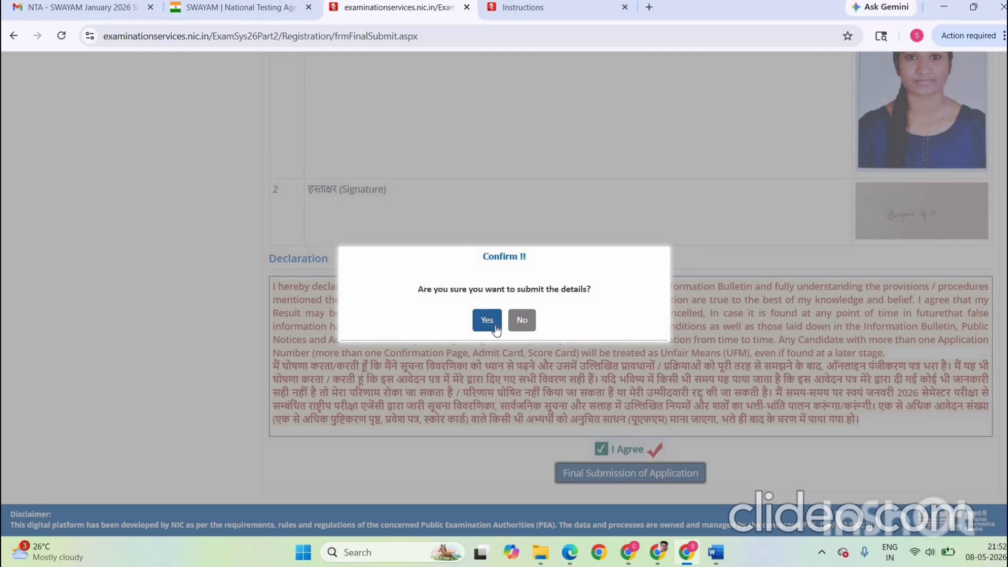
pyautogui.click(495, 327)
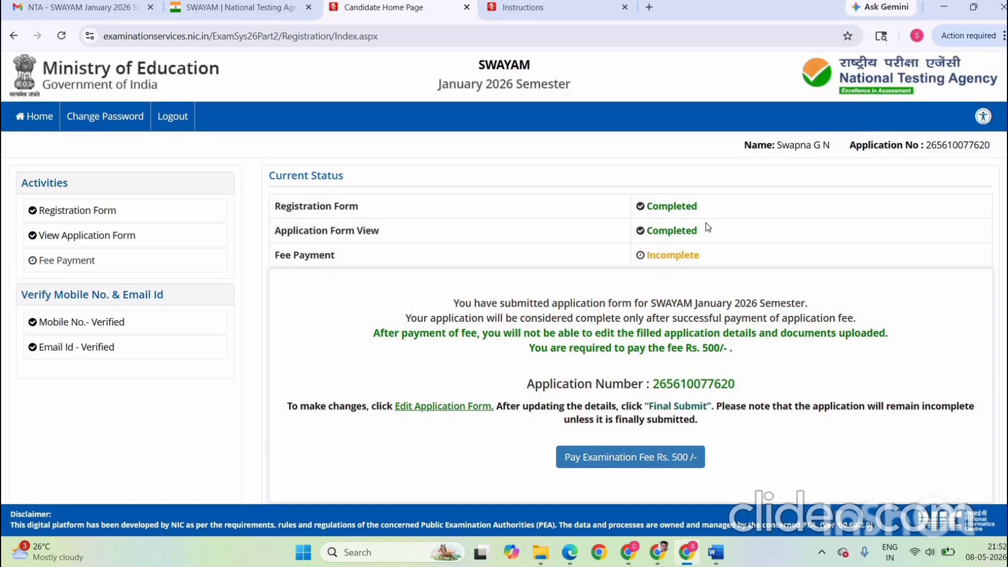
# Step: Start paying the Rs. 500 examination fee with Online Payment as the mode and confirm going to fee payment
pyautogui.scroll(-3, 651, 367)
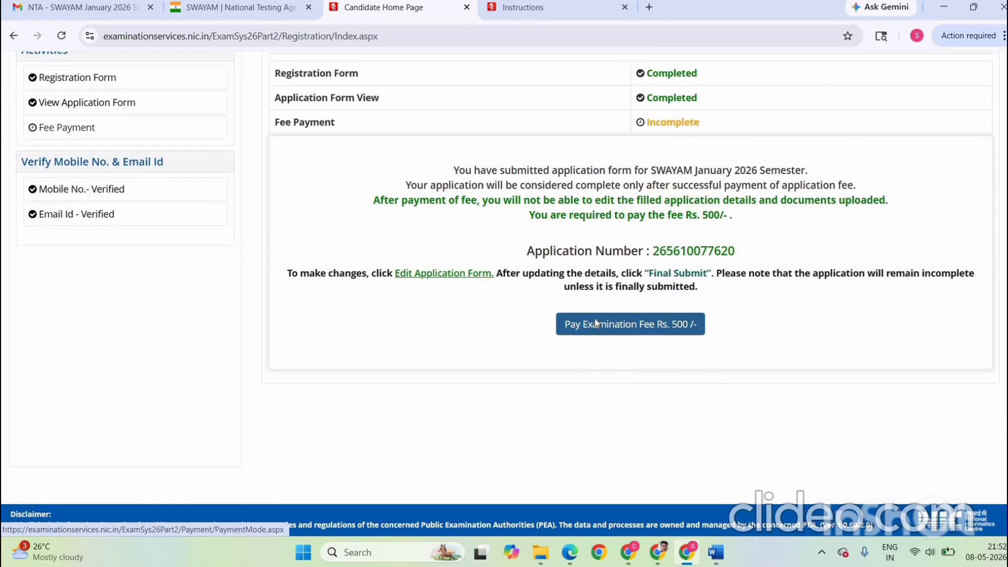
pyautogui.click(596, 322)
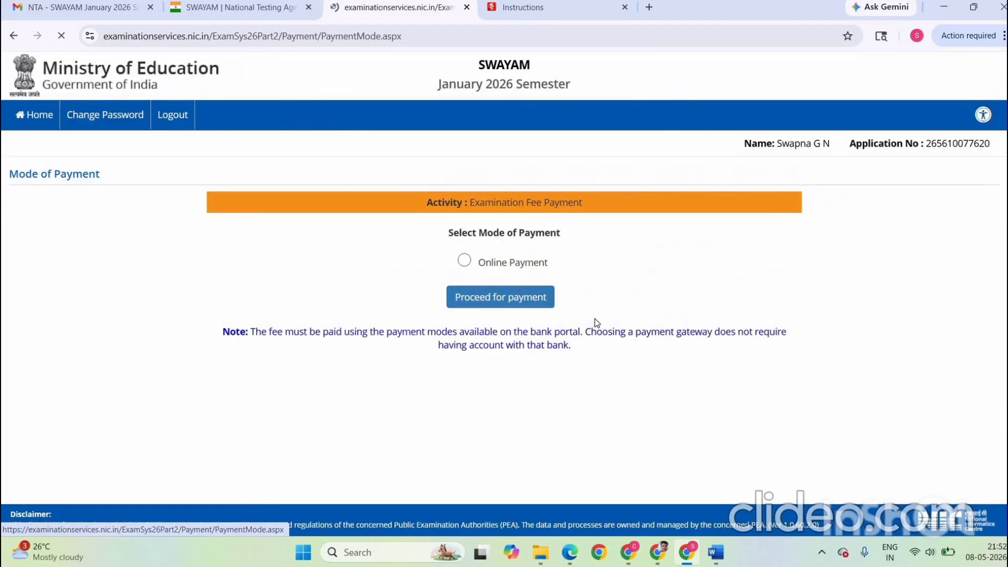
pyautogui.click(532, 264)
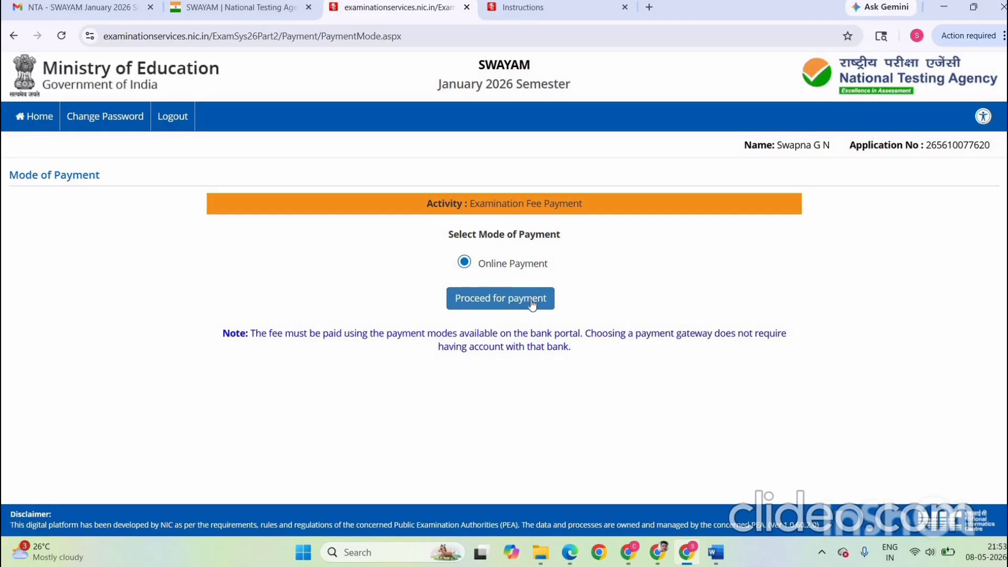
pyautogui.click(532, 303)
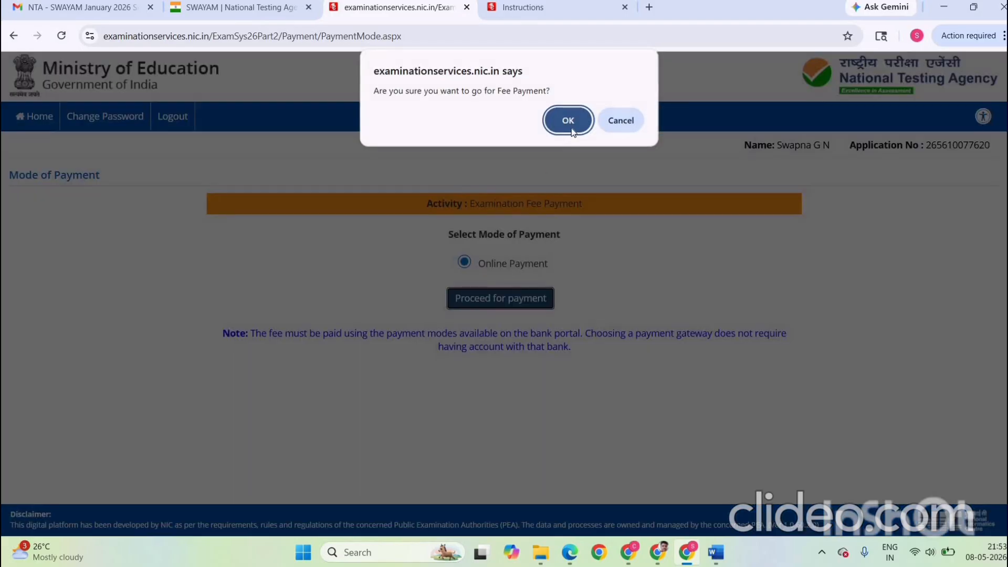
pyautogui.click(568, 120)
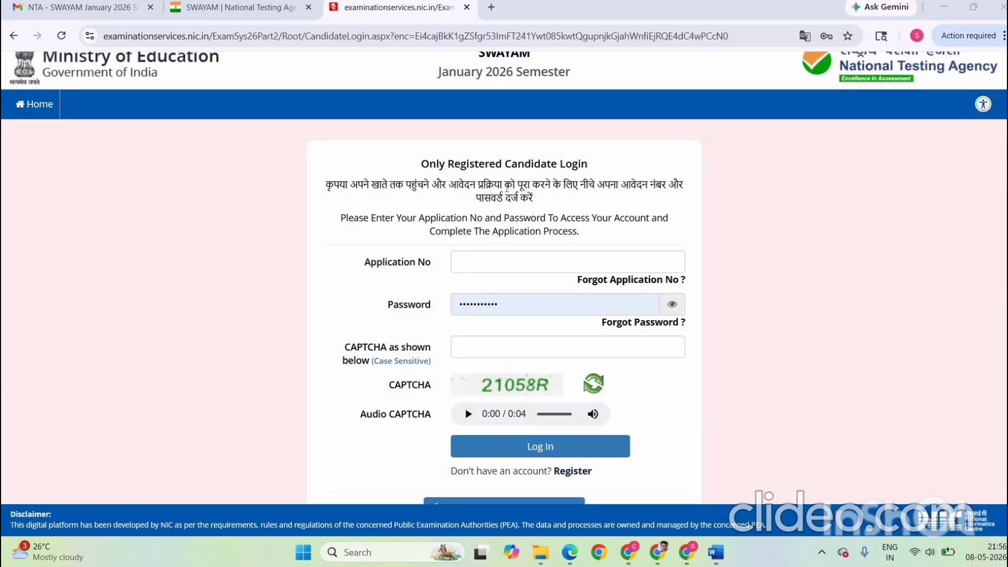
# Step: Copy the application number from the Word document and paste it into the Application No field of the candidate login in Chrome
pyautogui.click(717, 557)
pyautogui.click(301, 167)
pyautogui.hotkey('ctrl', 'c')
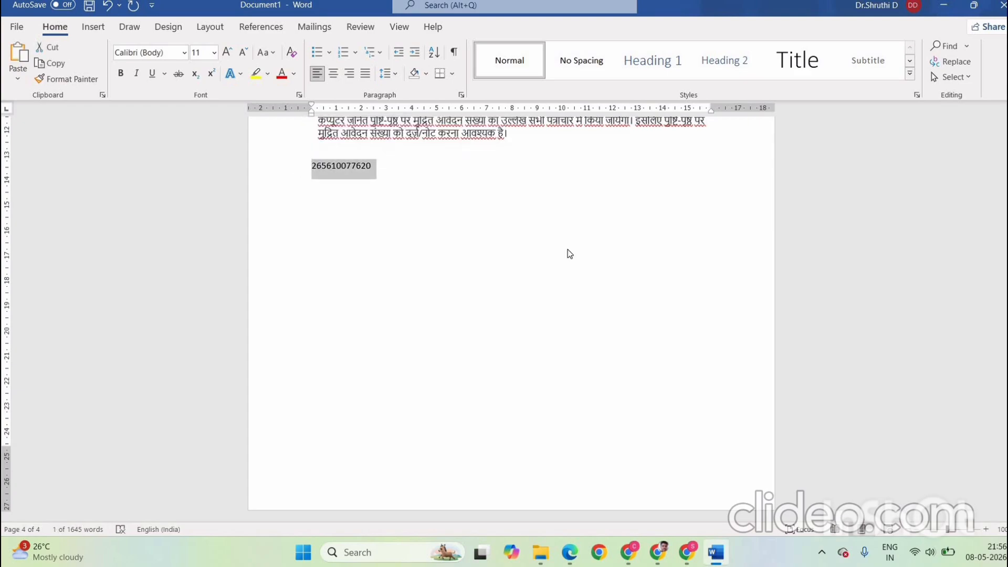
pyautogui.hotkey('alt', 'Tab')
pyautogui.click(599, 261)
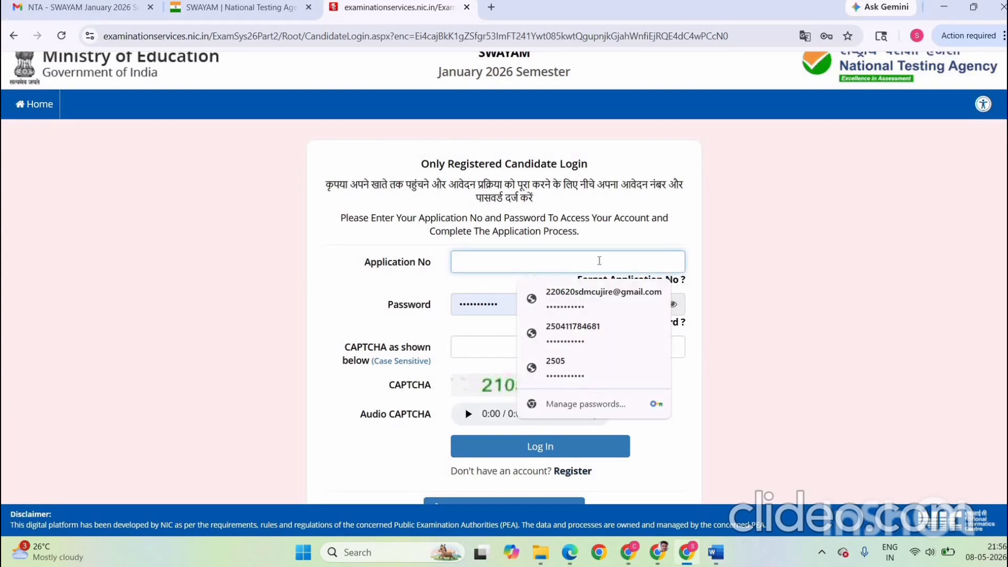
pyautogui.hotkey('ctrl', 'v')
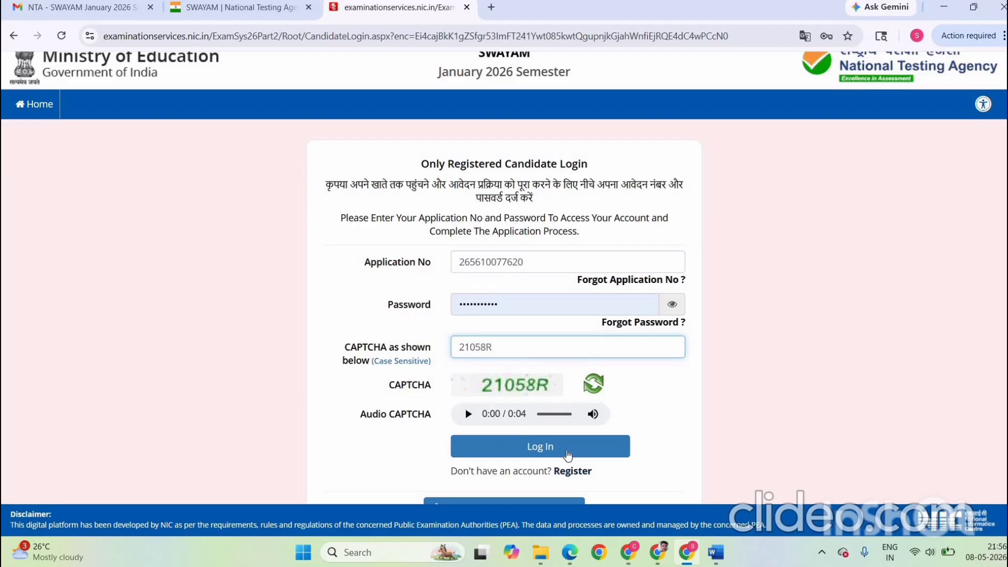
# Step: Submit the login, log out the other active session, and log in again with the account password and the new CAPTCHA
pyautogui.click(571, 453)
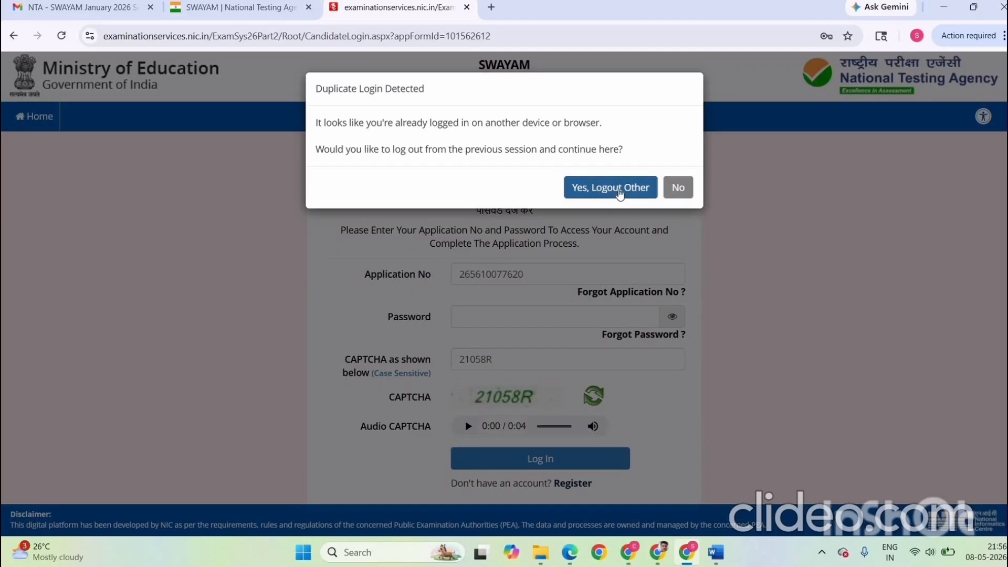
pyautogui.click(623, 193)
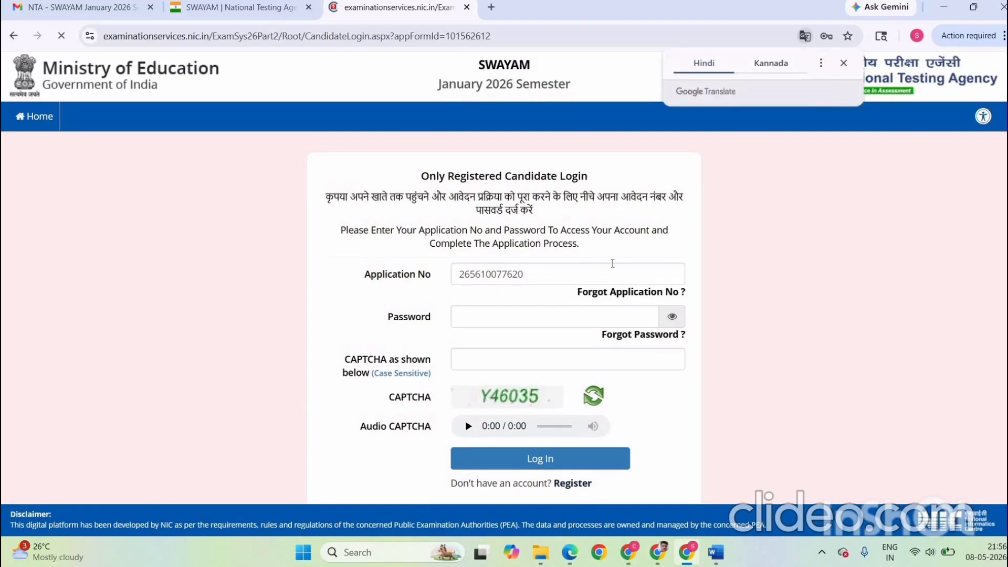
pyautogui.click(591, 322)
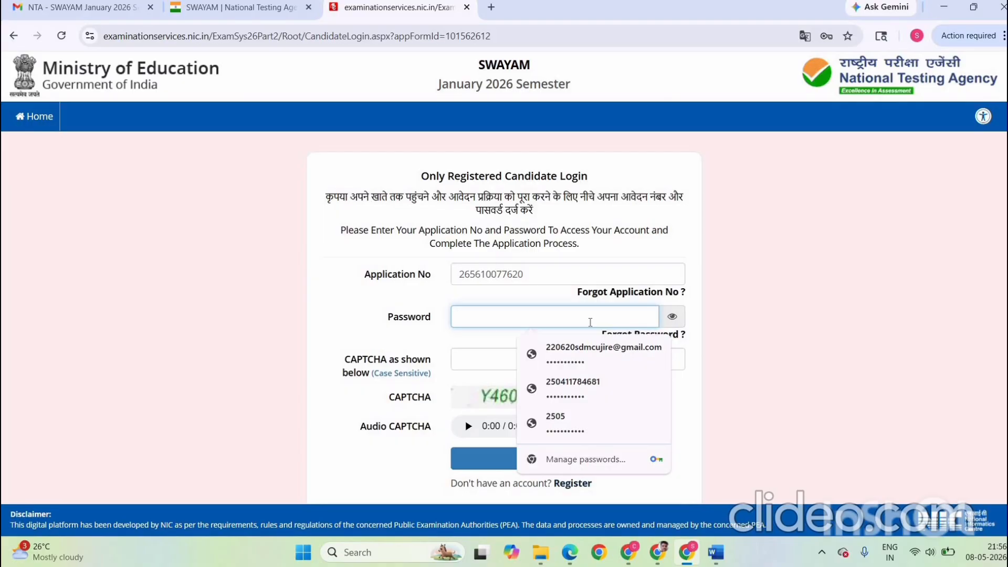
pyautogui.write('••')
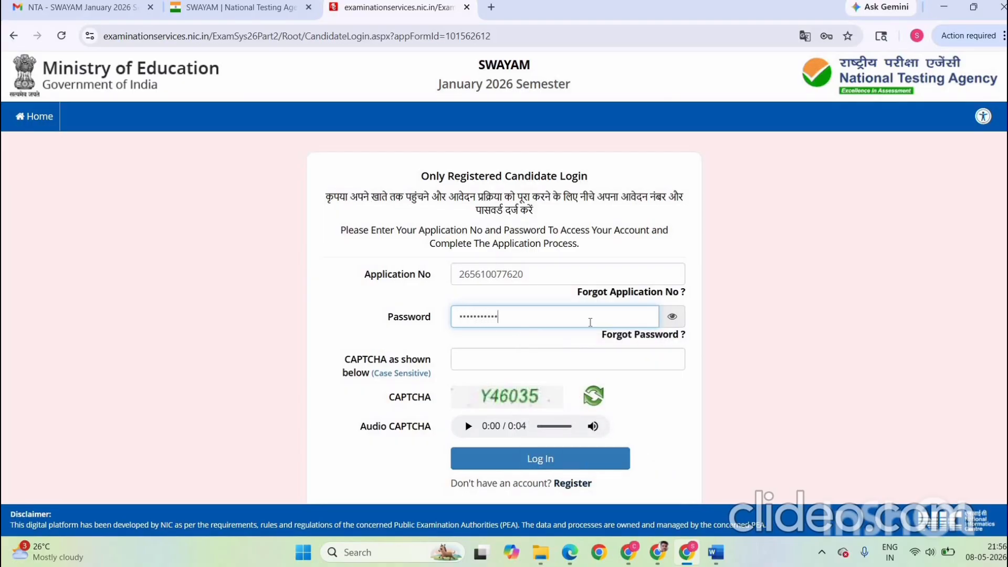
pyautogui.click(574, 367)
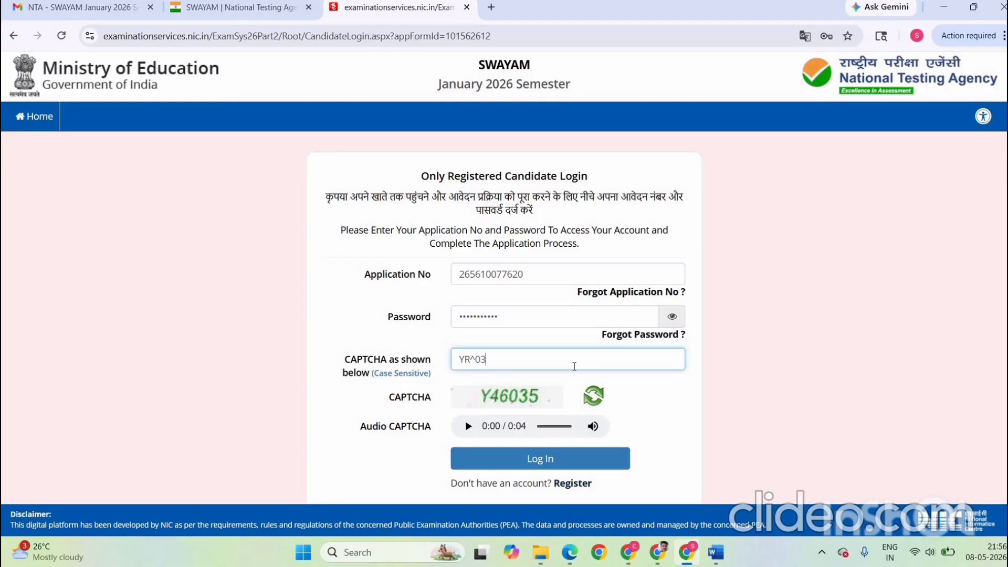
pyautogui.click(541, 461)
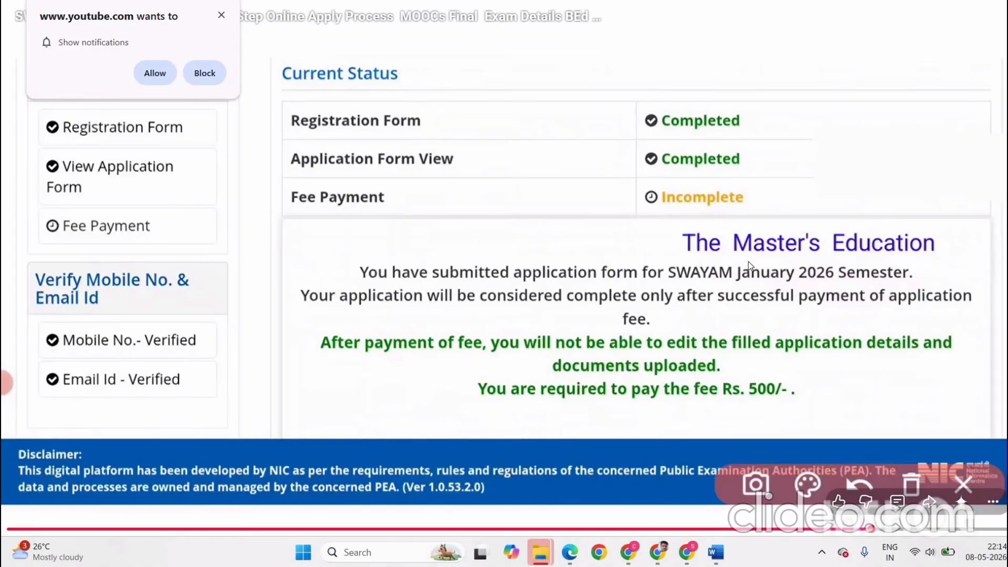
# Step: Play the YouTube video on the SWAYAM application process, pausing and resuming it at the Current Status page
pyautogui.click(675, 348)
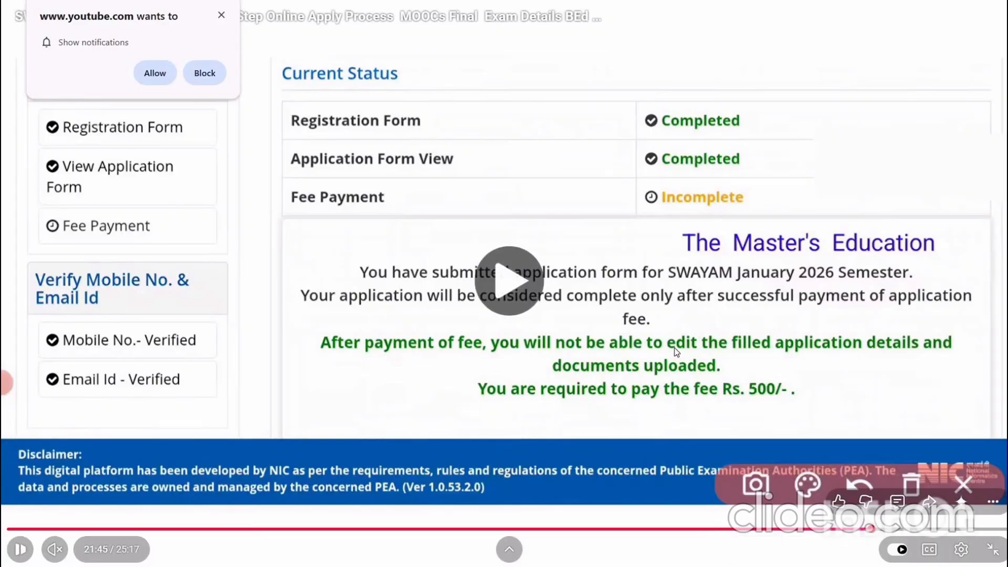
pyautogui.click(777, 353)
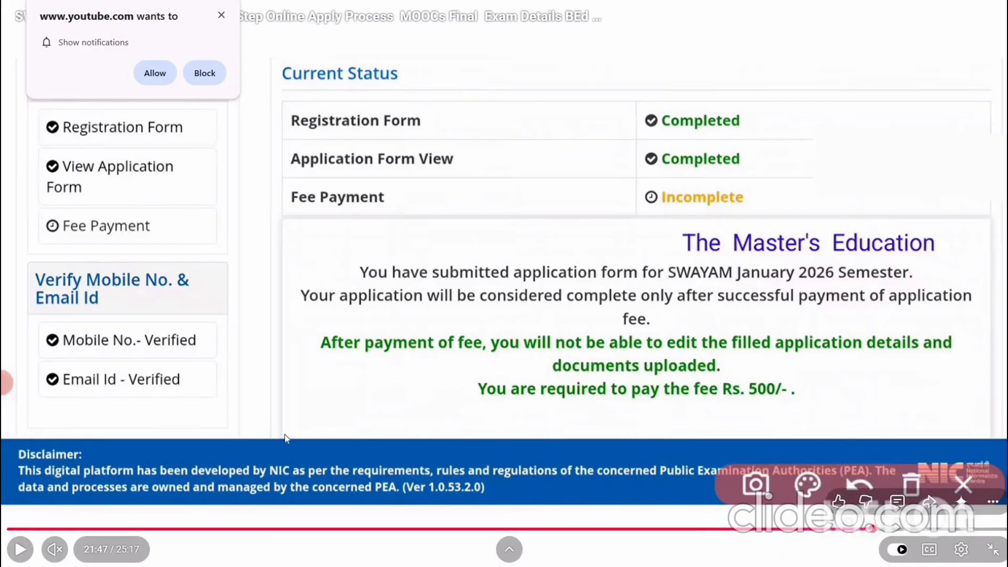
pyautogui.click(20, 549)
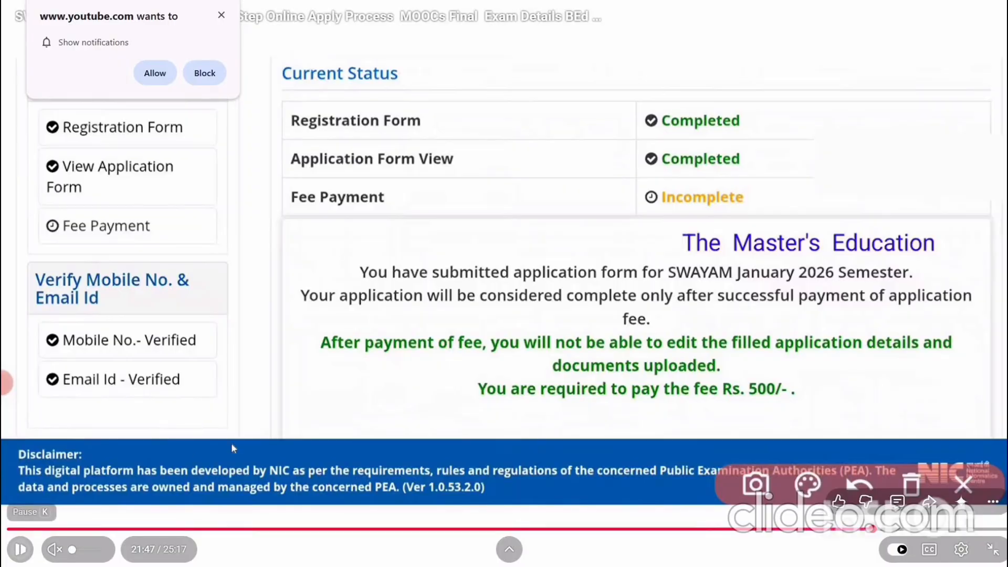